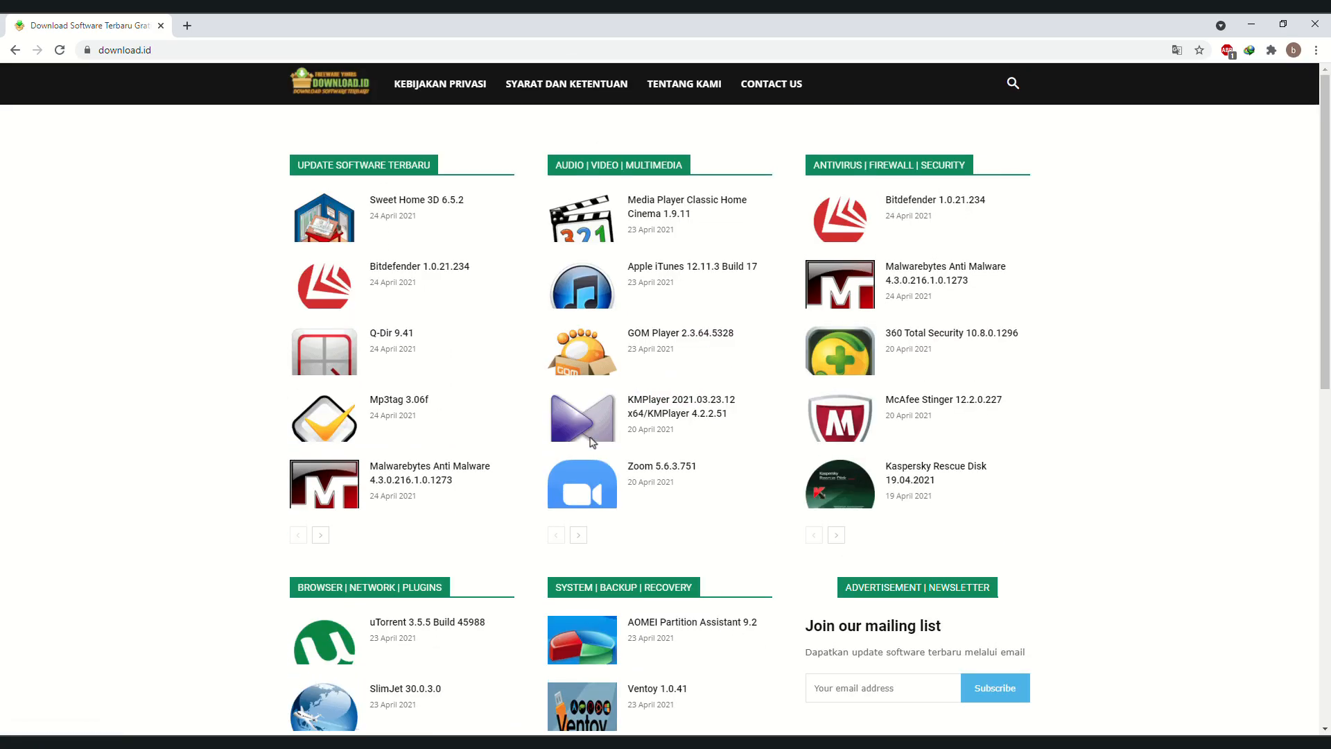
Search the site for "format factory" and open the Format Factory 5.7.1.0 download page.
click(1013, 85)
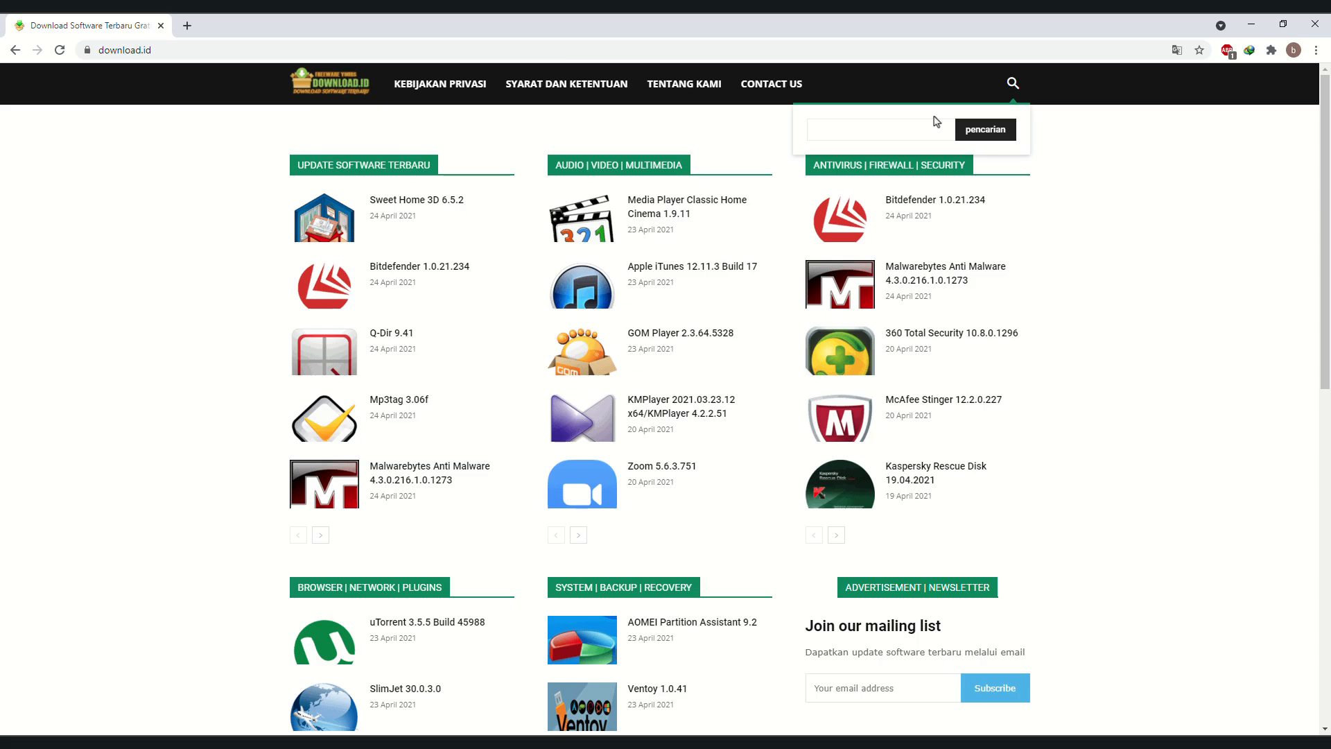
text(format factory)
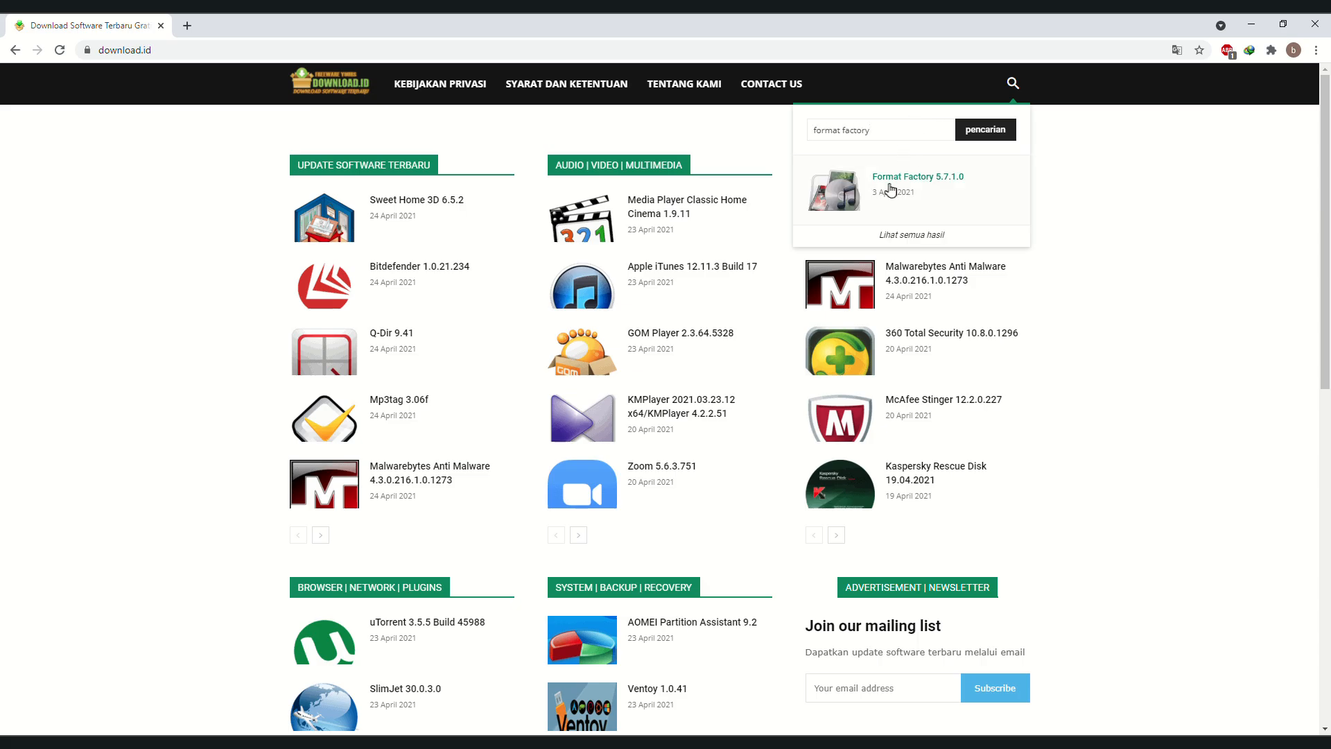
click(891, 189)
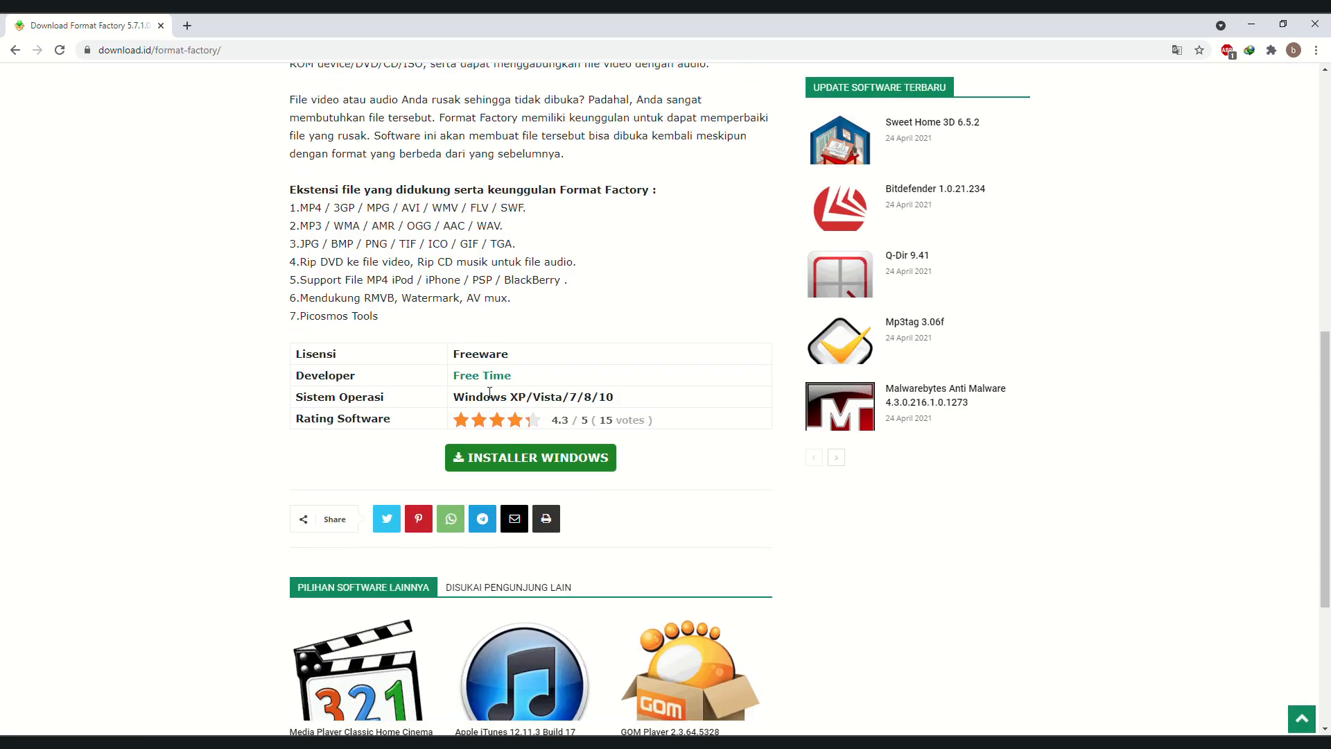
Download the Windows installer FFSetup5.7.1.0.exe, keeping the Programs category and the proposed save location.
scroll(660, 440, down, 2)
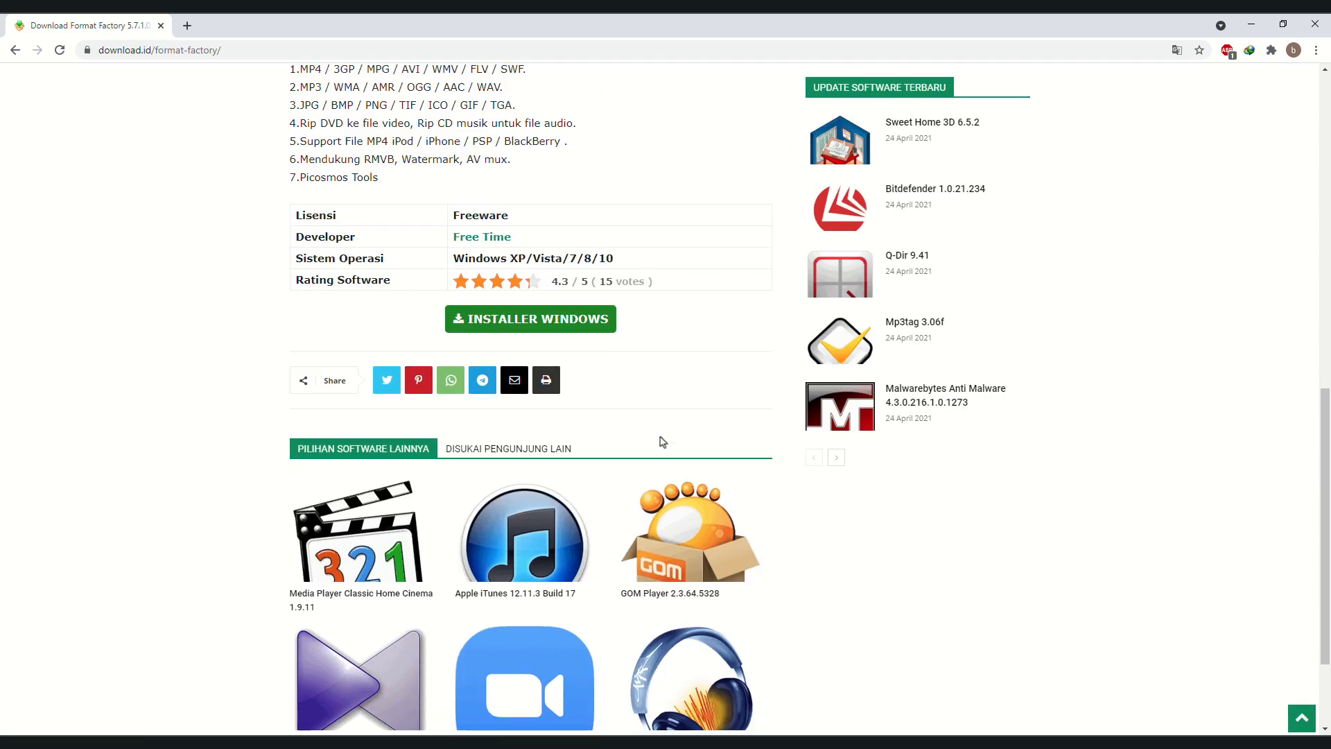
scroll(659, 439, up, 2)
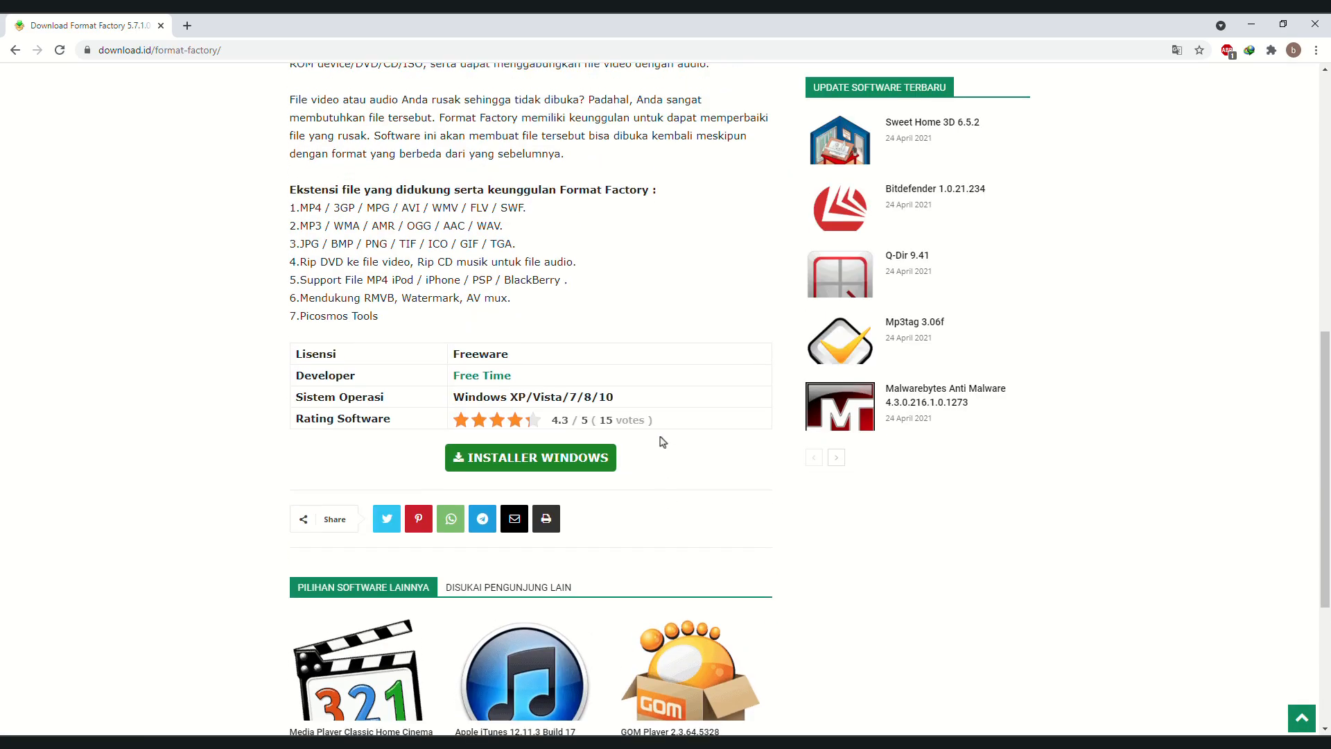
click(557, 463)
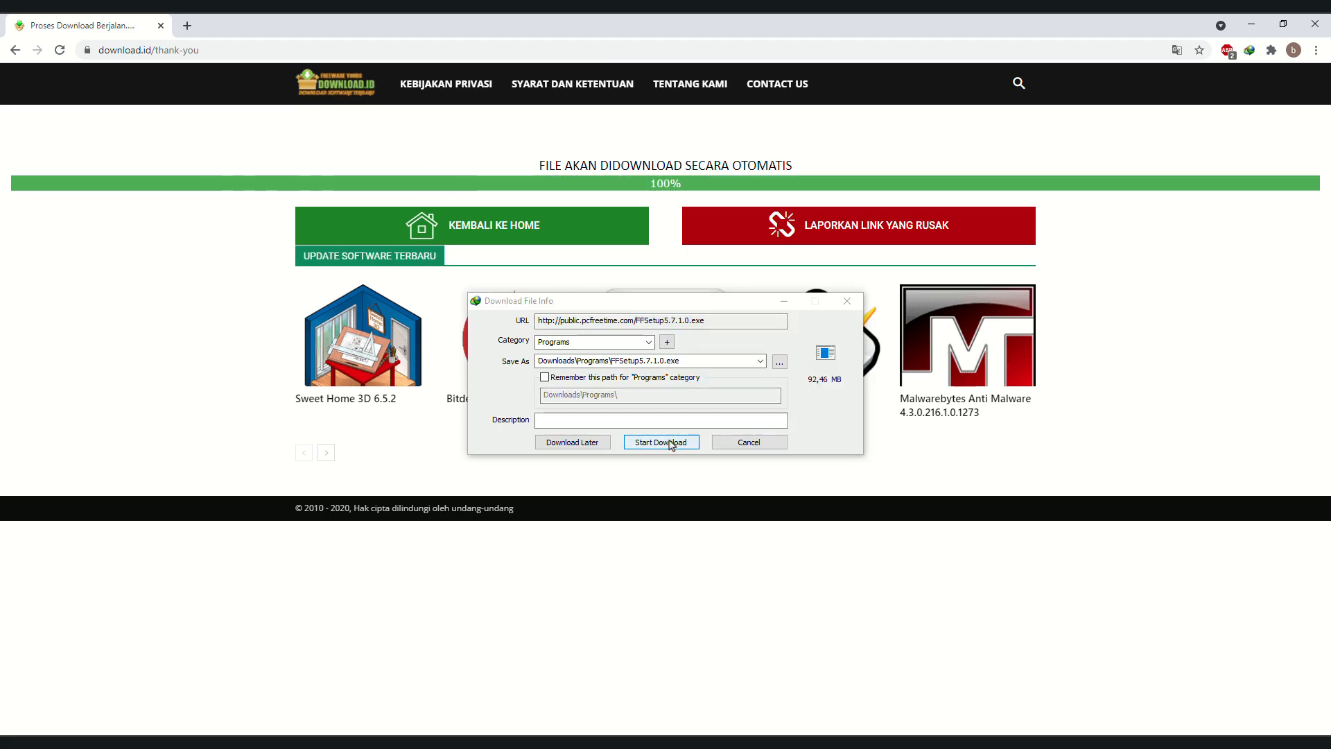
click(670, 442)
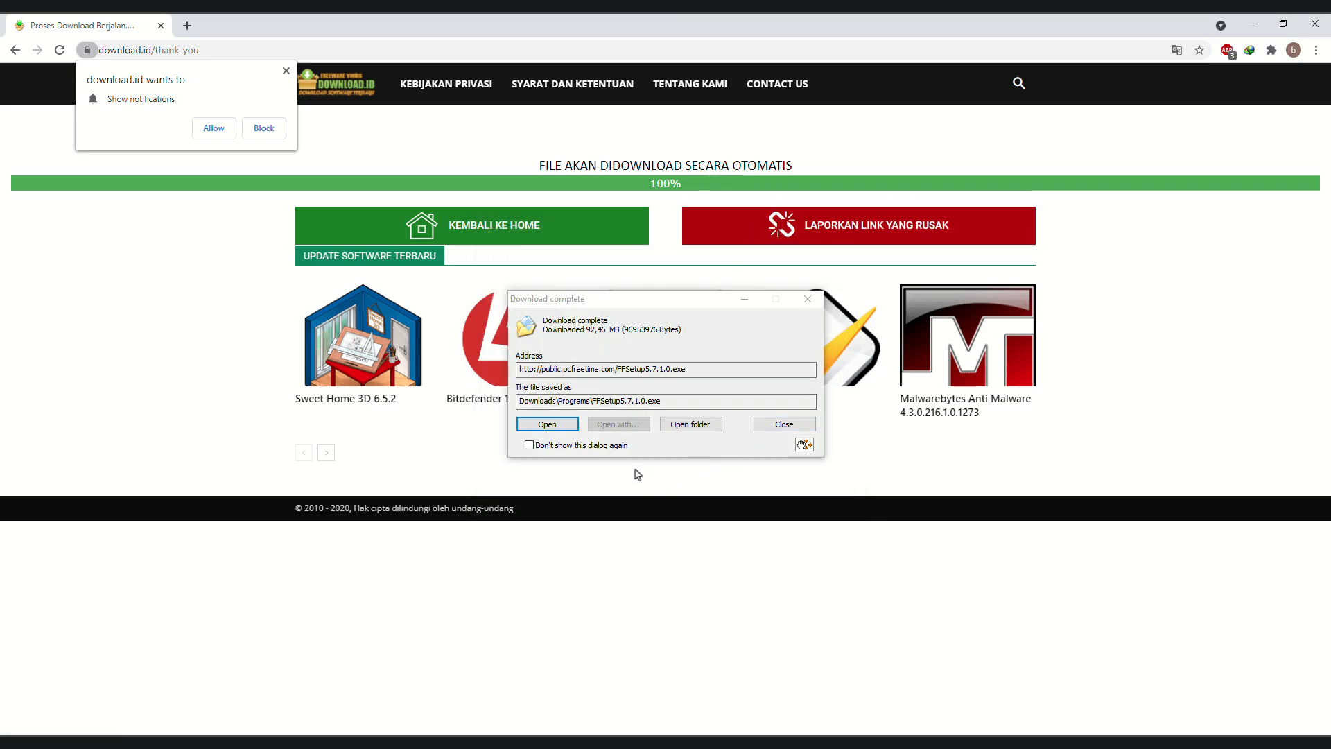
Open the Programs download folder containing the installer in File Explorer and maximize its window.
click(700, 425)
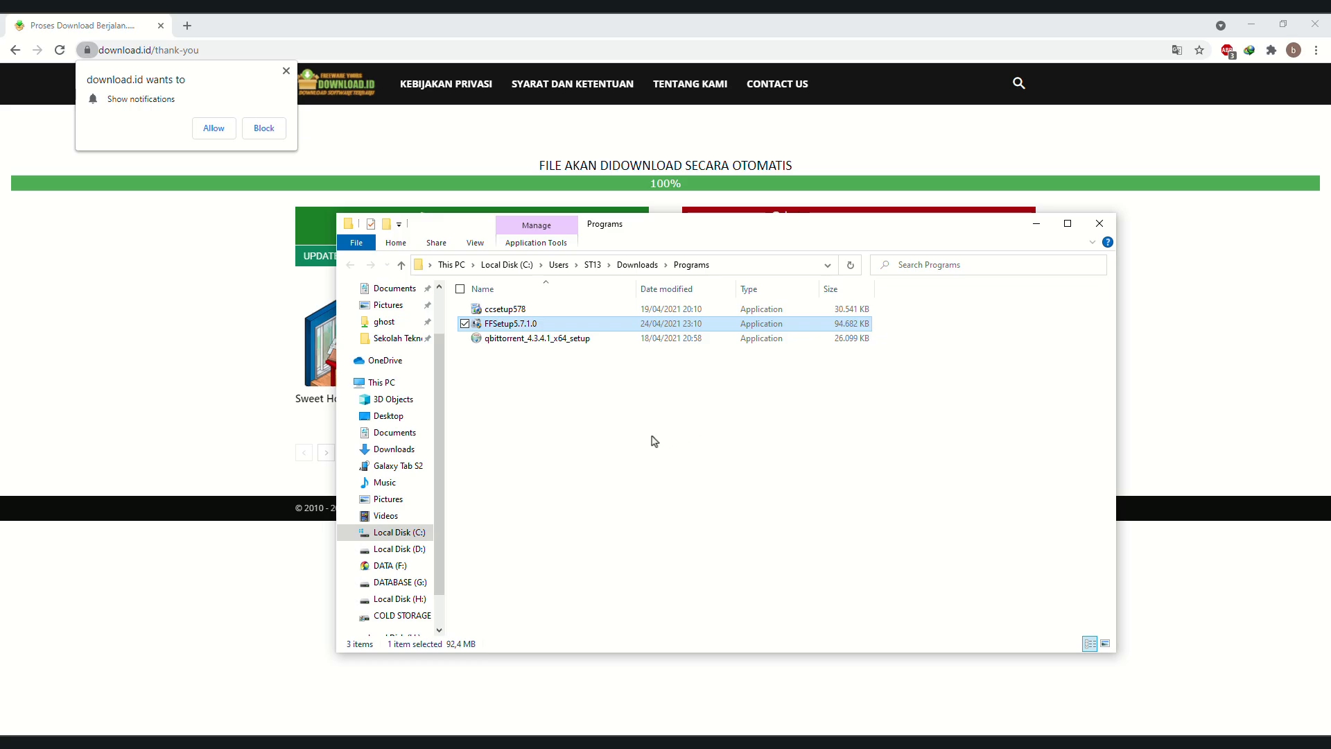
click(1068, 223)
click(271, 241)
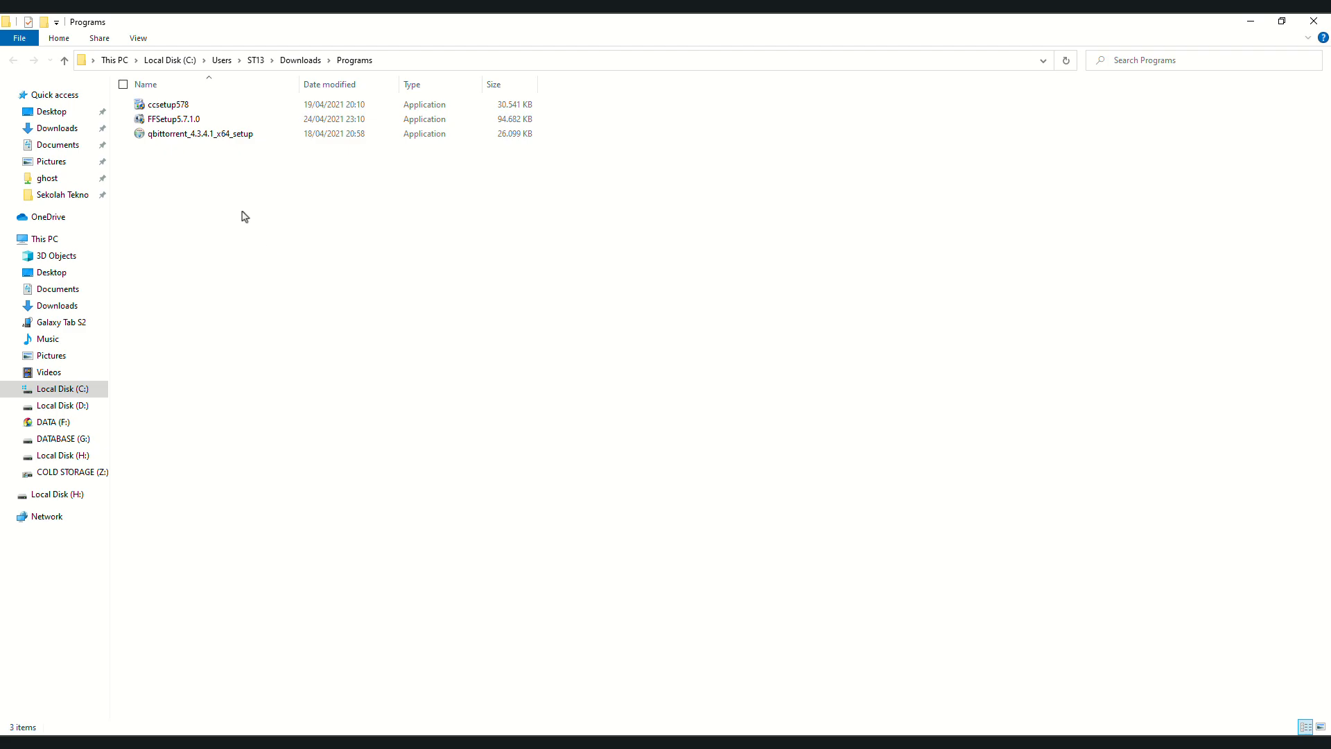
Try to run the FFSetup5.7.1.0 installer, ignoring the antivirus alerts about potentially unwanted applications.
double_click(185, 123)
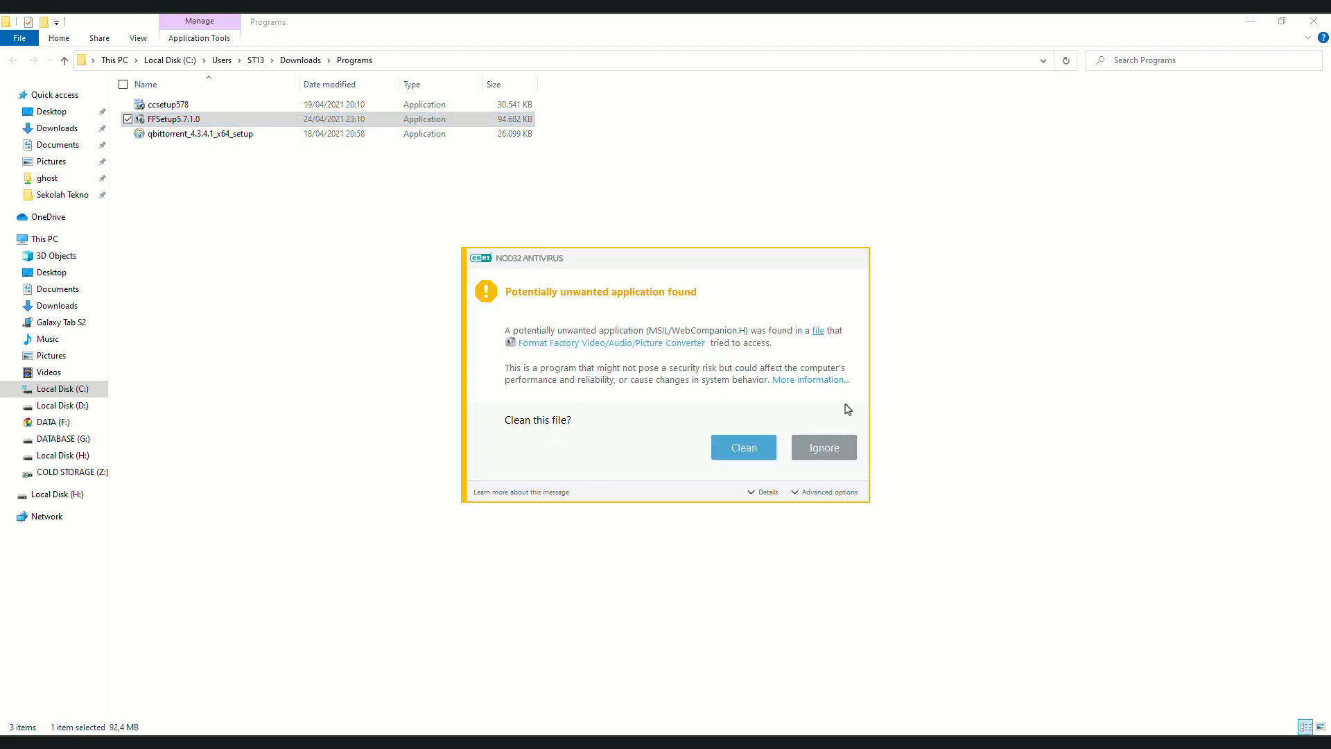
click(821, 453)
click(821, 453)
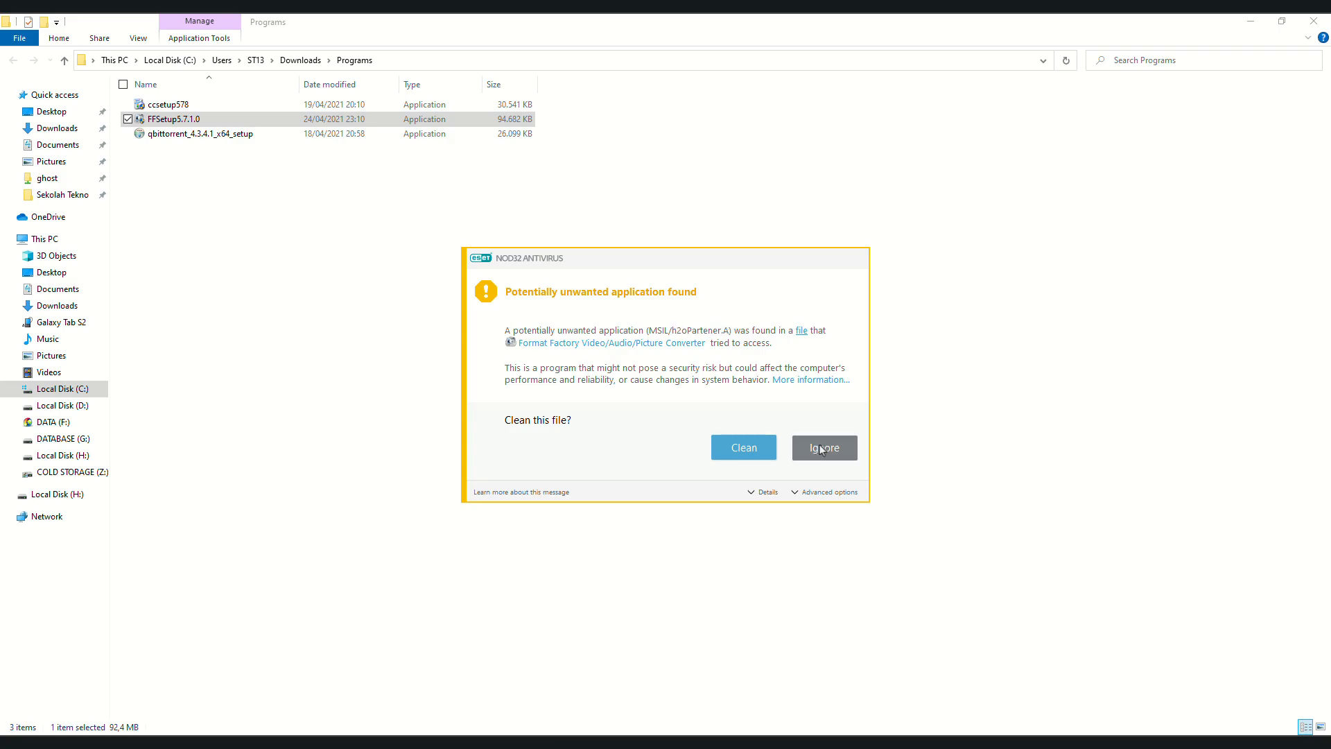
click(821, 452)
click(694, 430)
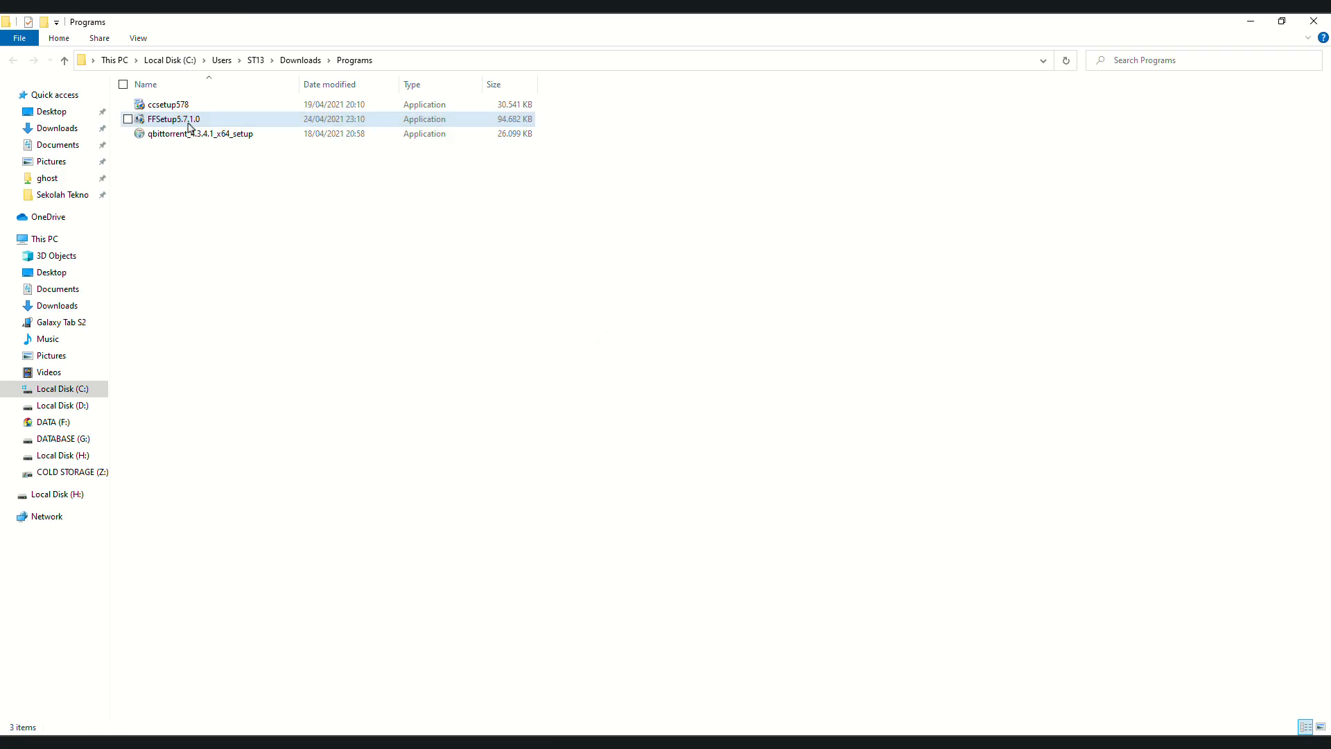
double_click(189, 123)
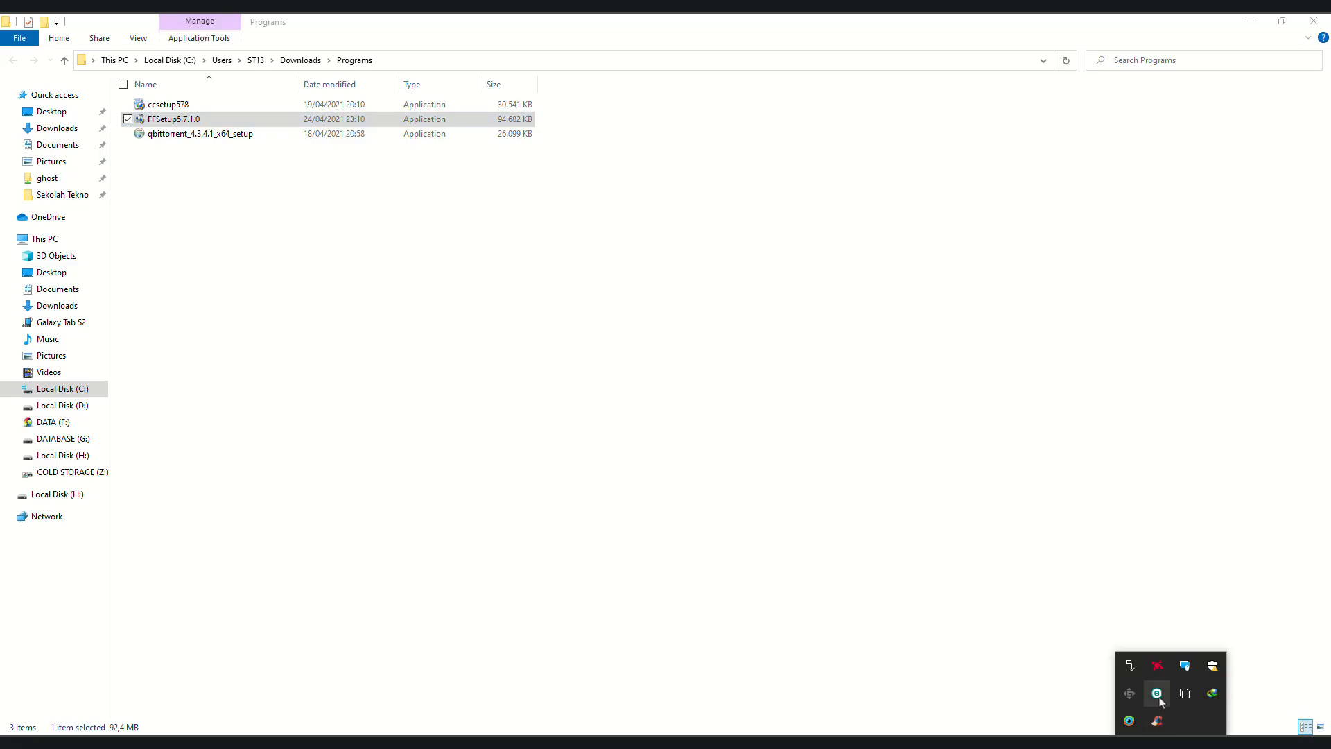
Pause the ESET NOD32 antivirus protection and close its window.
right_click(1155, 696)
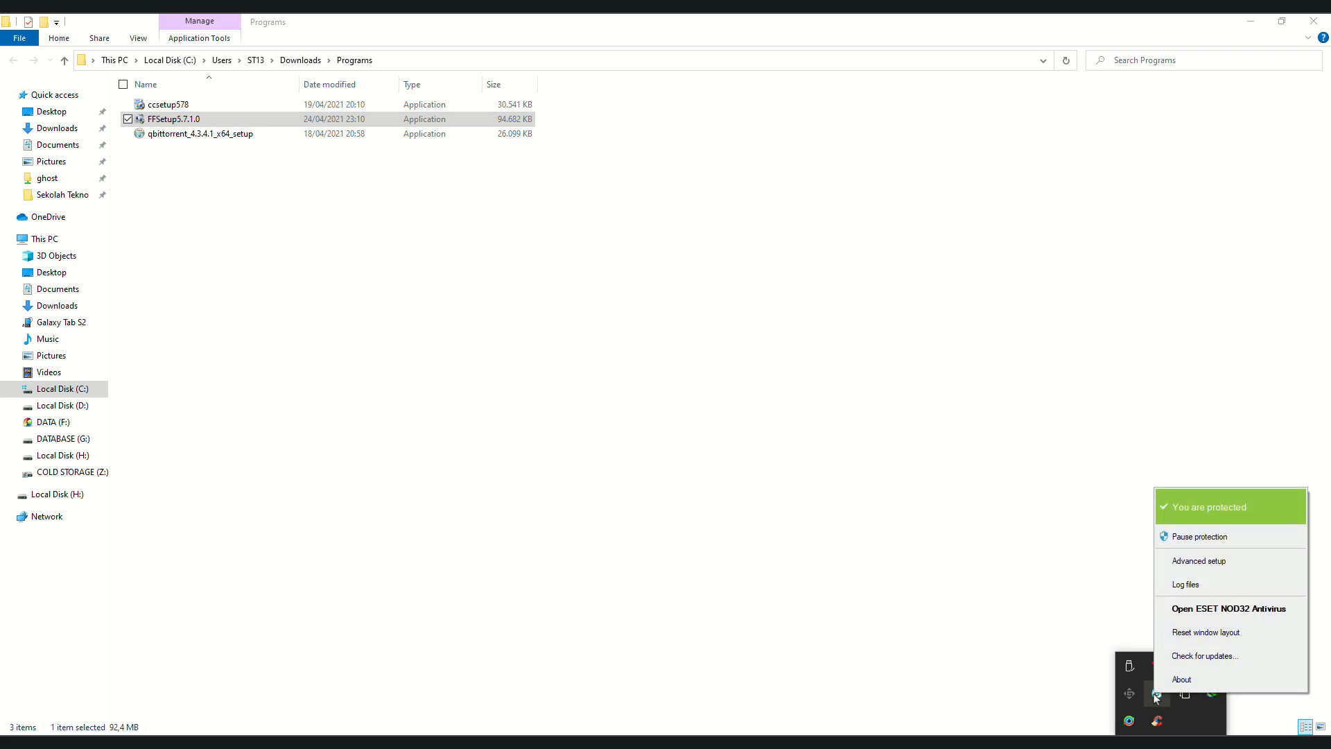
click(1184, 538)
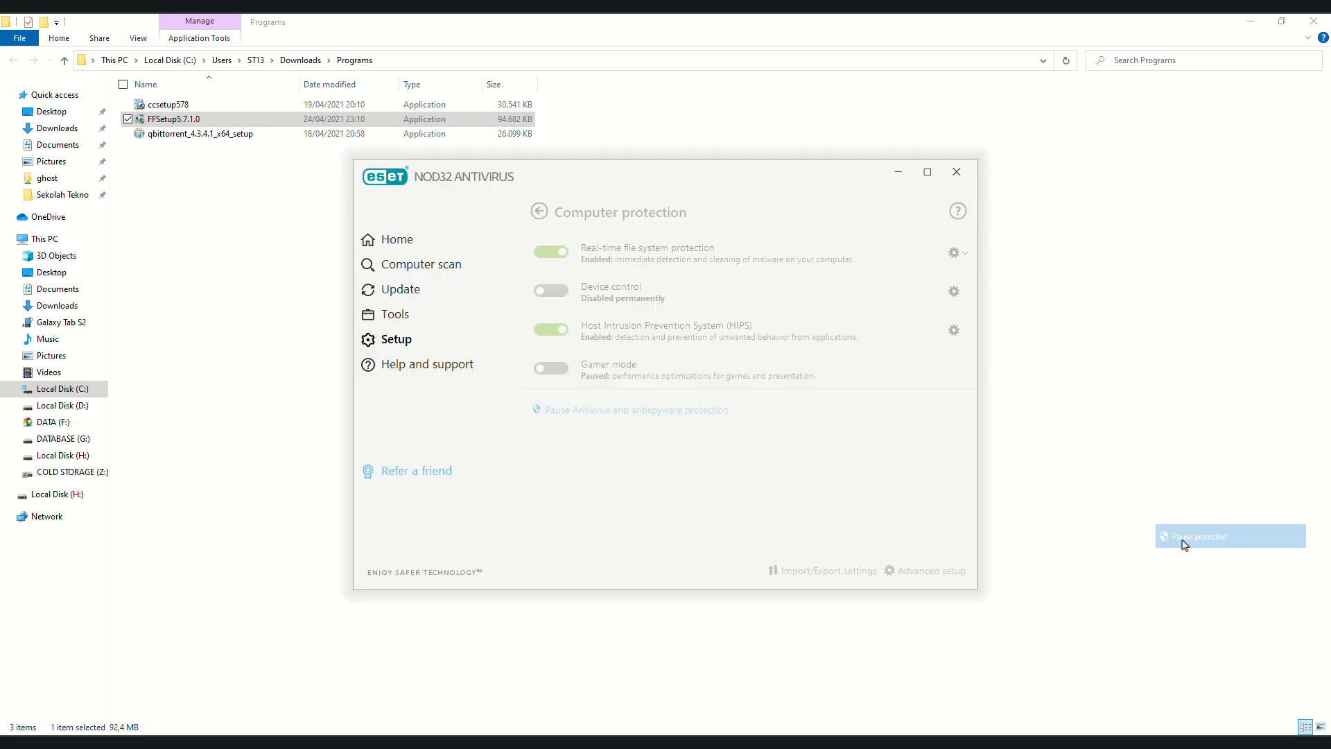
click(784, 415)
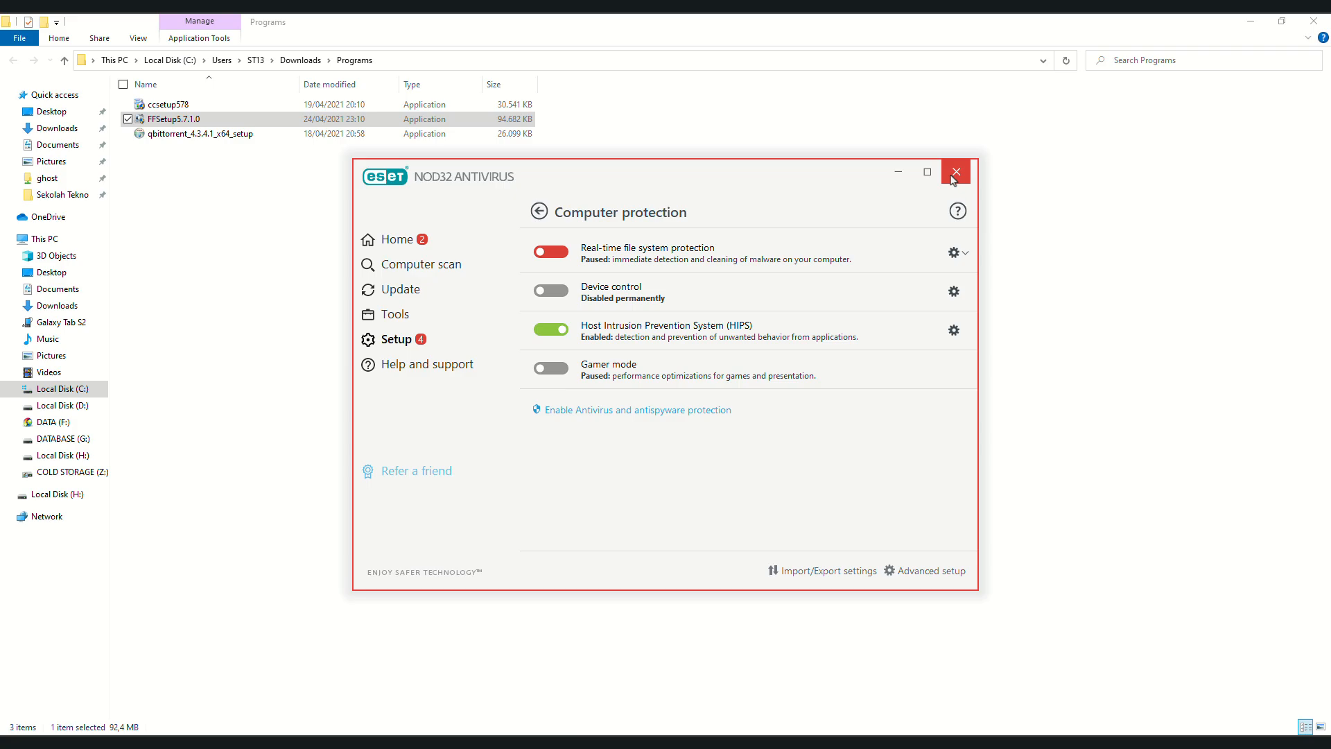
click(956, 172)
click(428, 249)
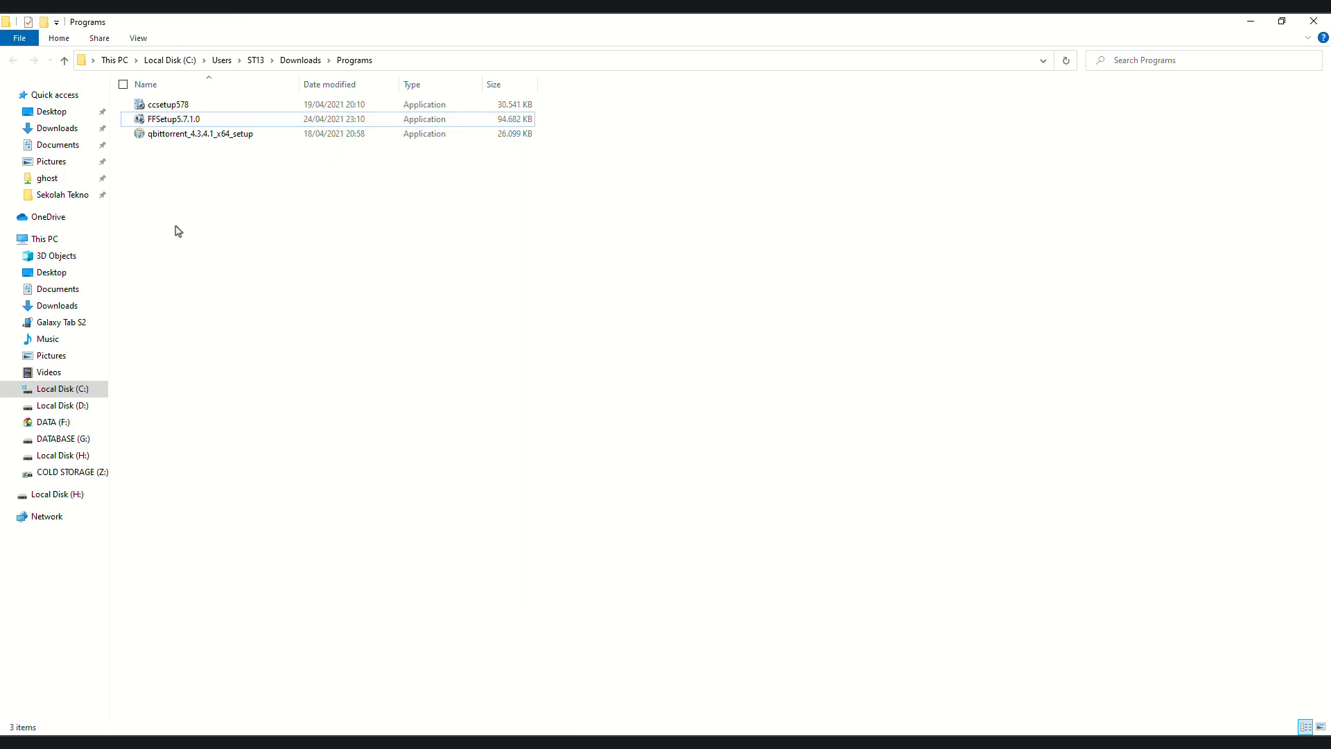
Run the FFSetup5.7.1.0 installer and accept the Format Factory license agreement.
double_click(174, 120)
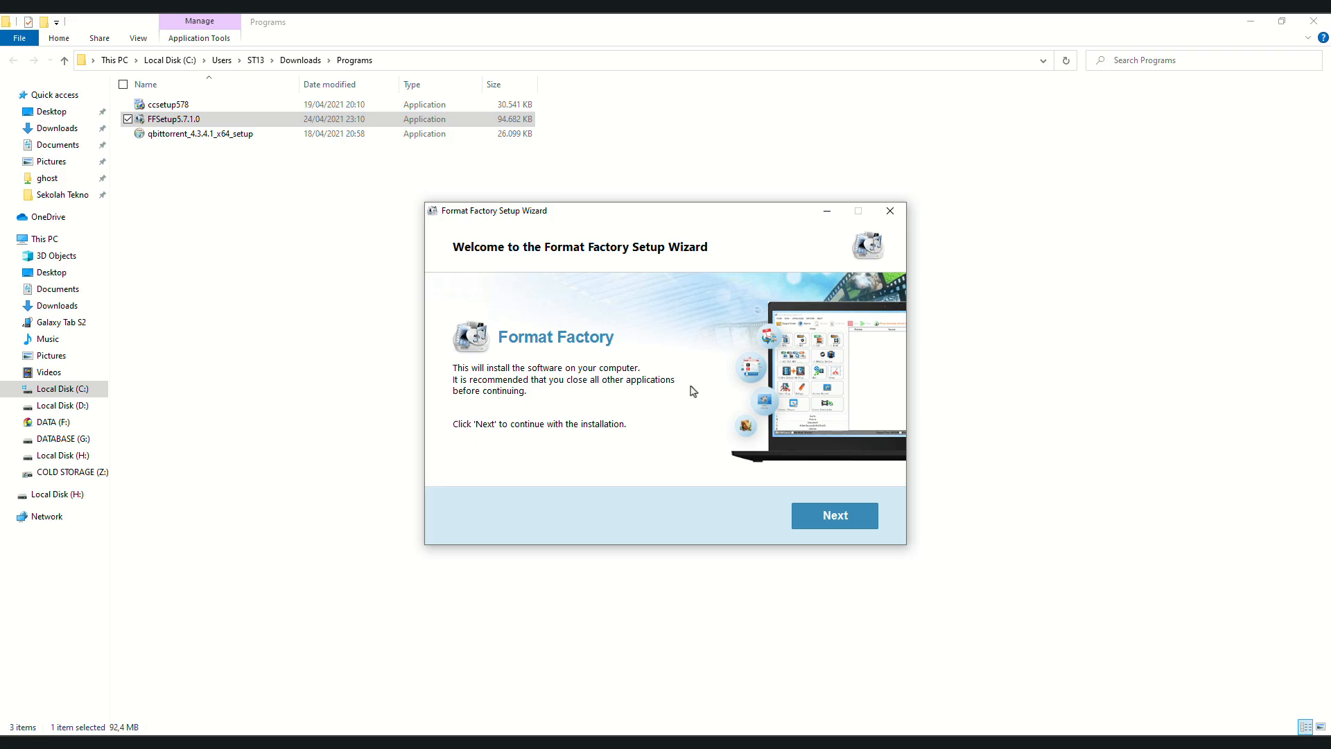
click(841, 520)
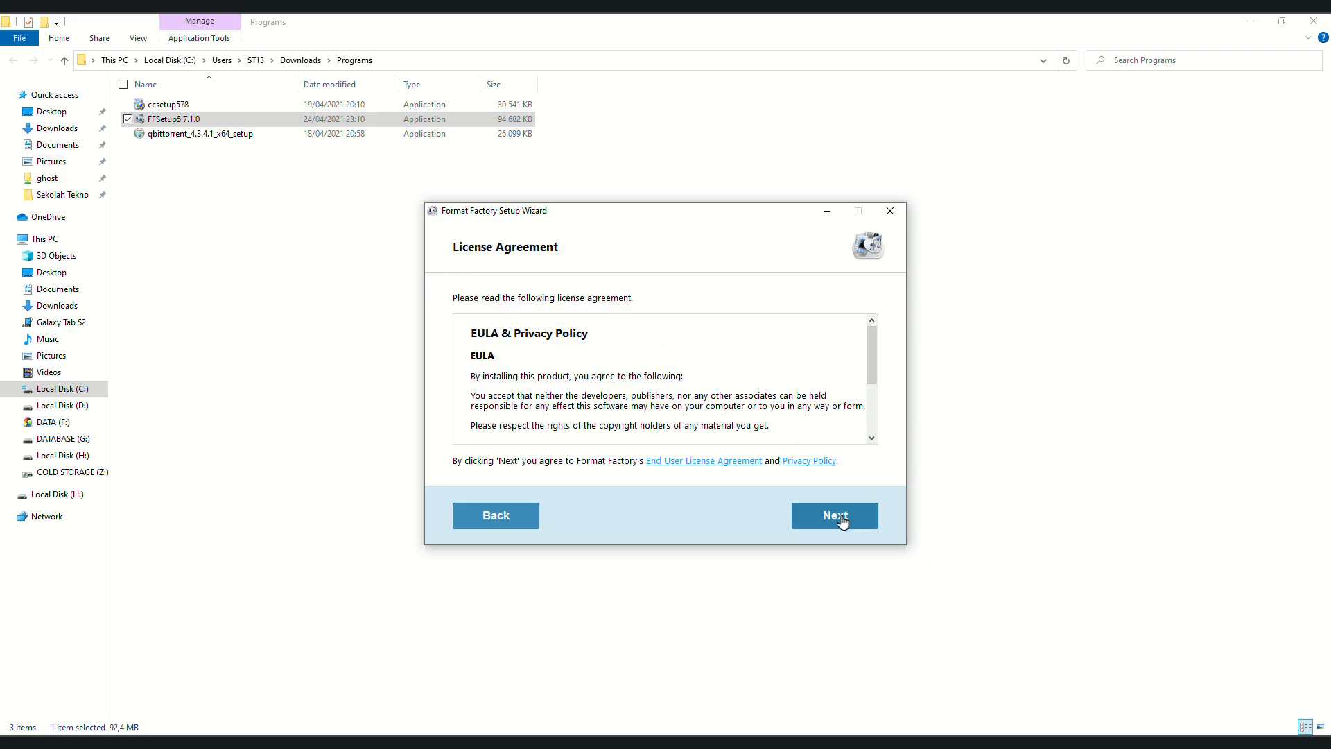
scroll(636, 340, down, 3)
click(839, 520)
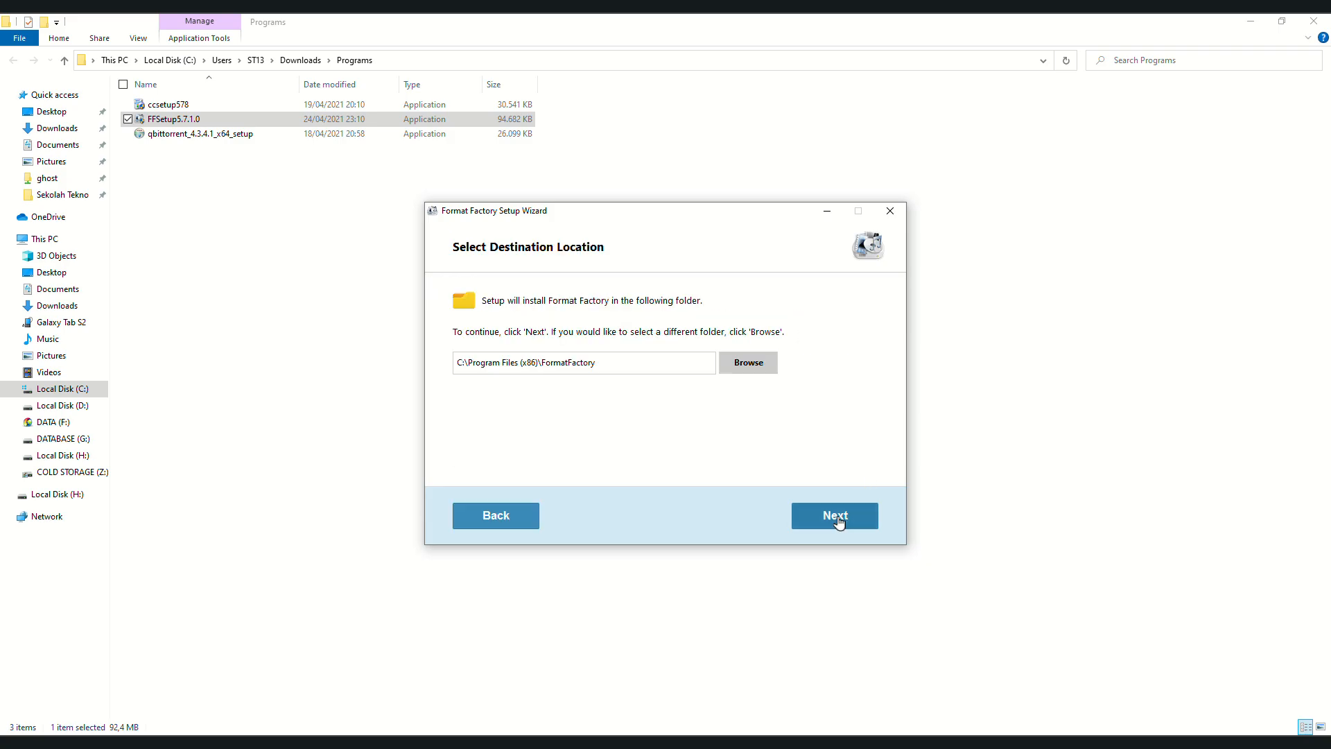
Confirm the install folder under C:\Program Files (x86) and decline the optional offers, including Avast Free Antivirus.
click(619, 364)
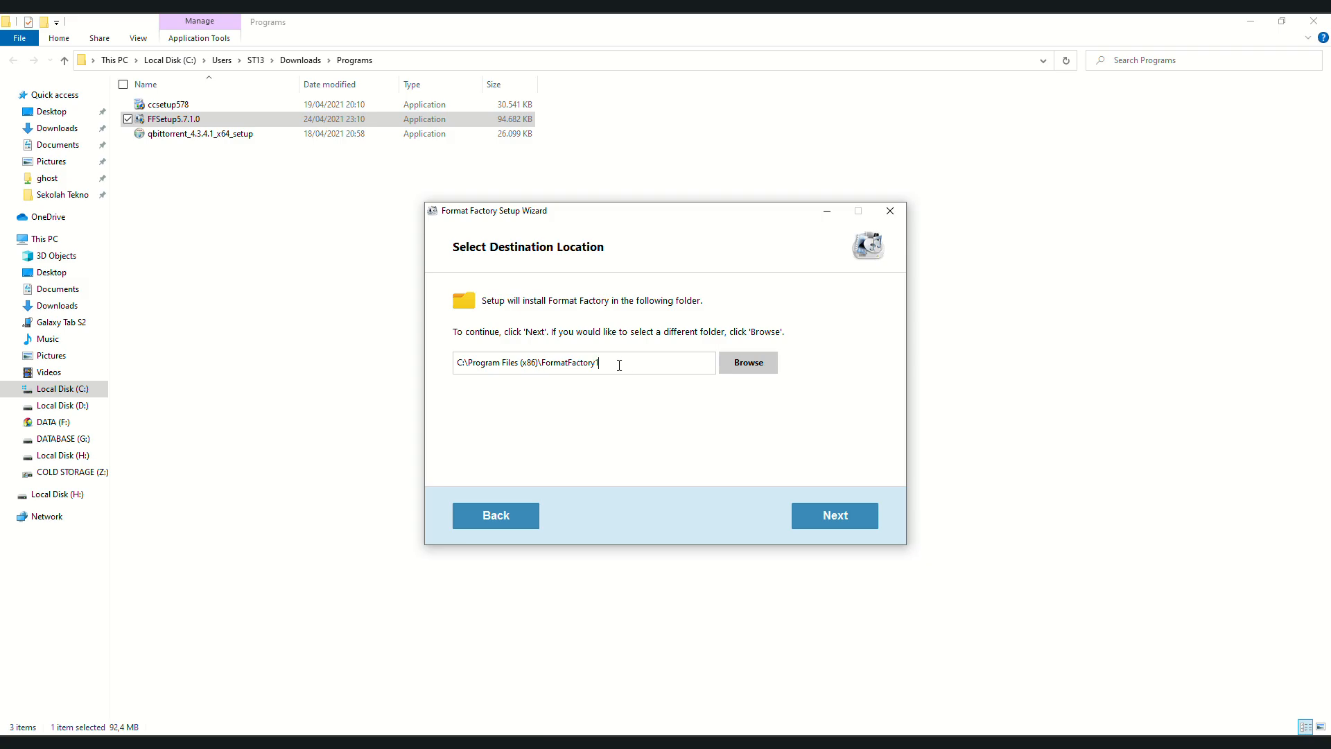
click(830, 521)
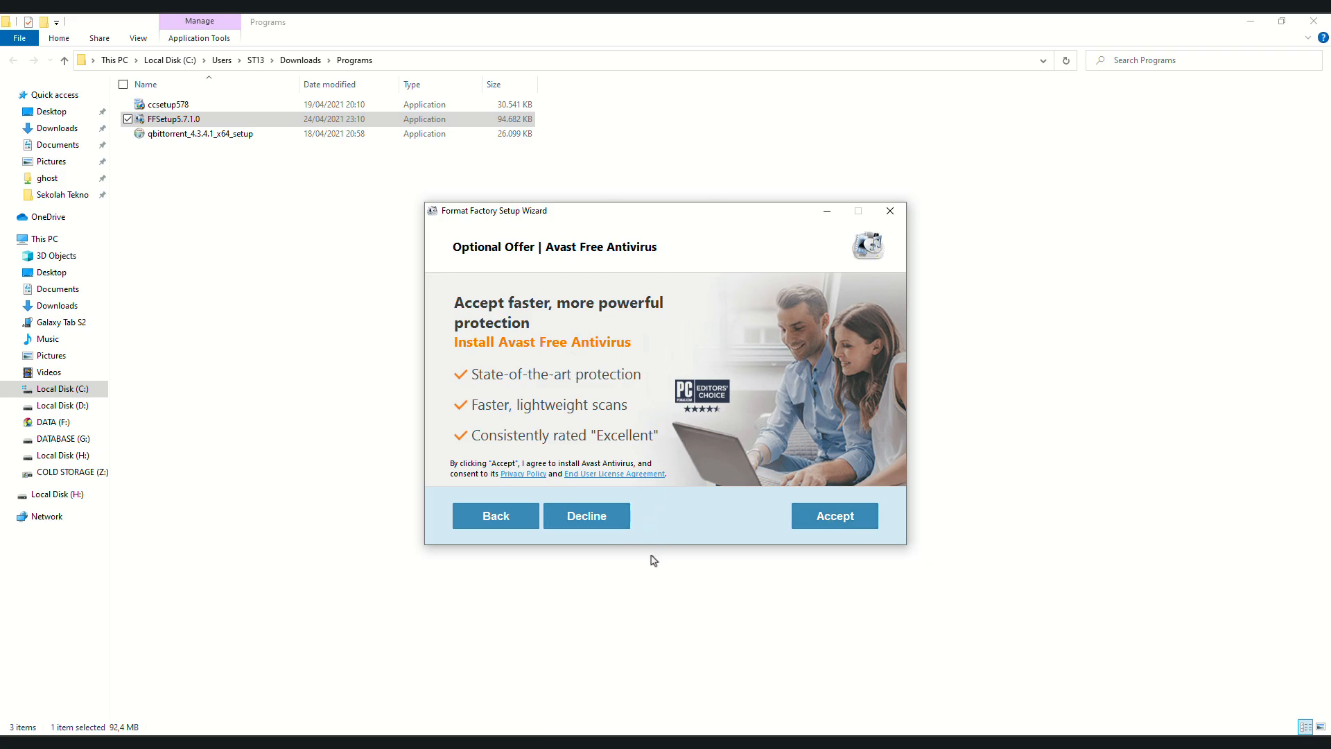
click(588, 517)
click(591, 522)
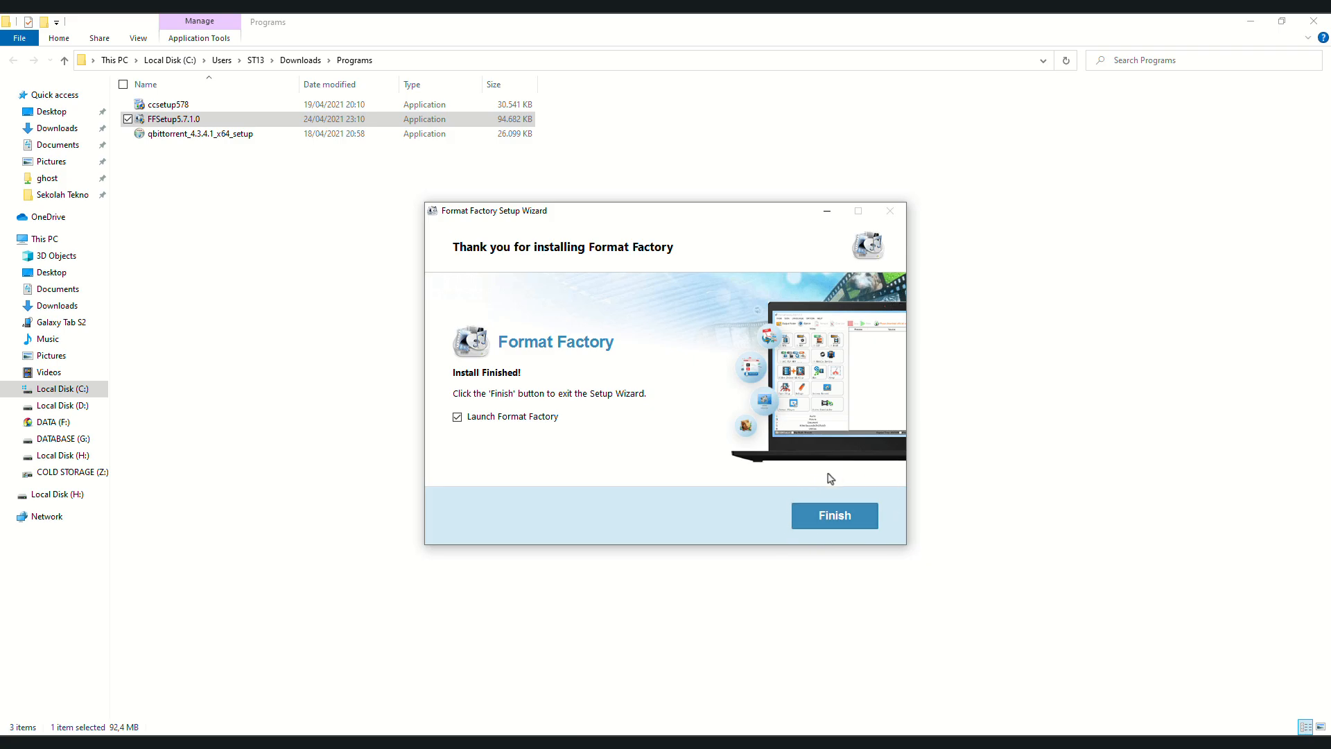
Finish the setup with Launch Format Factory enabled and slightly narrow the conversion category pane in the main window.
click(835, 519)
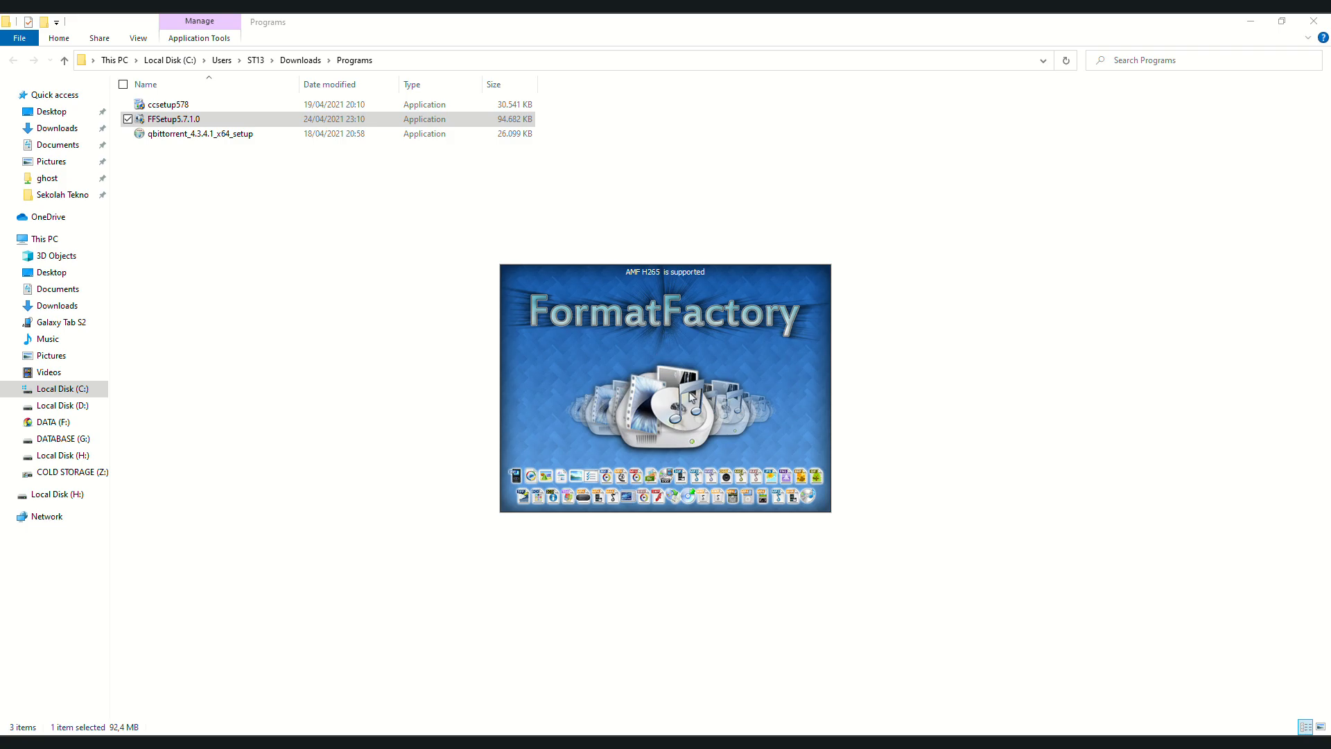
click(1184, 76)
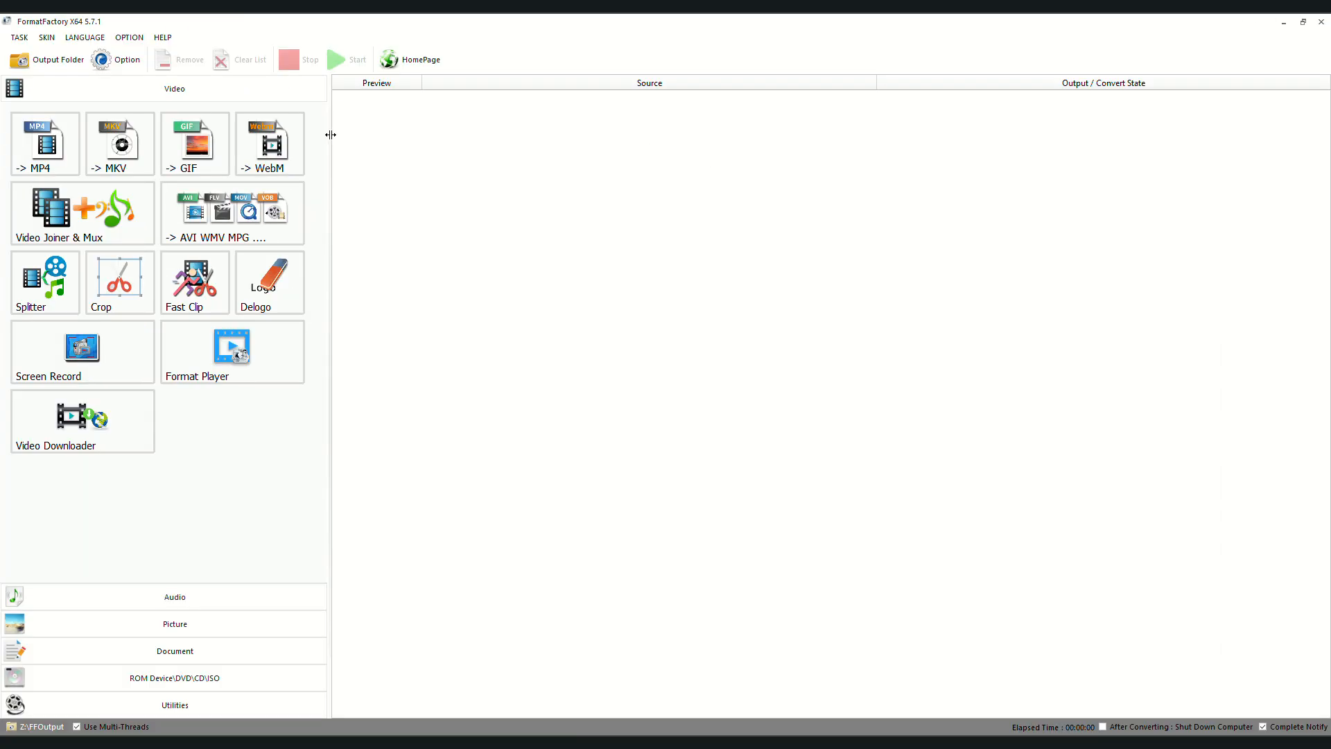
drag(330, 134, 315, 134)
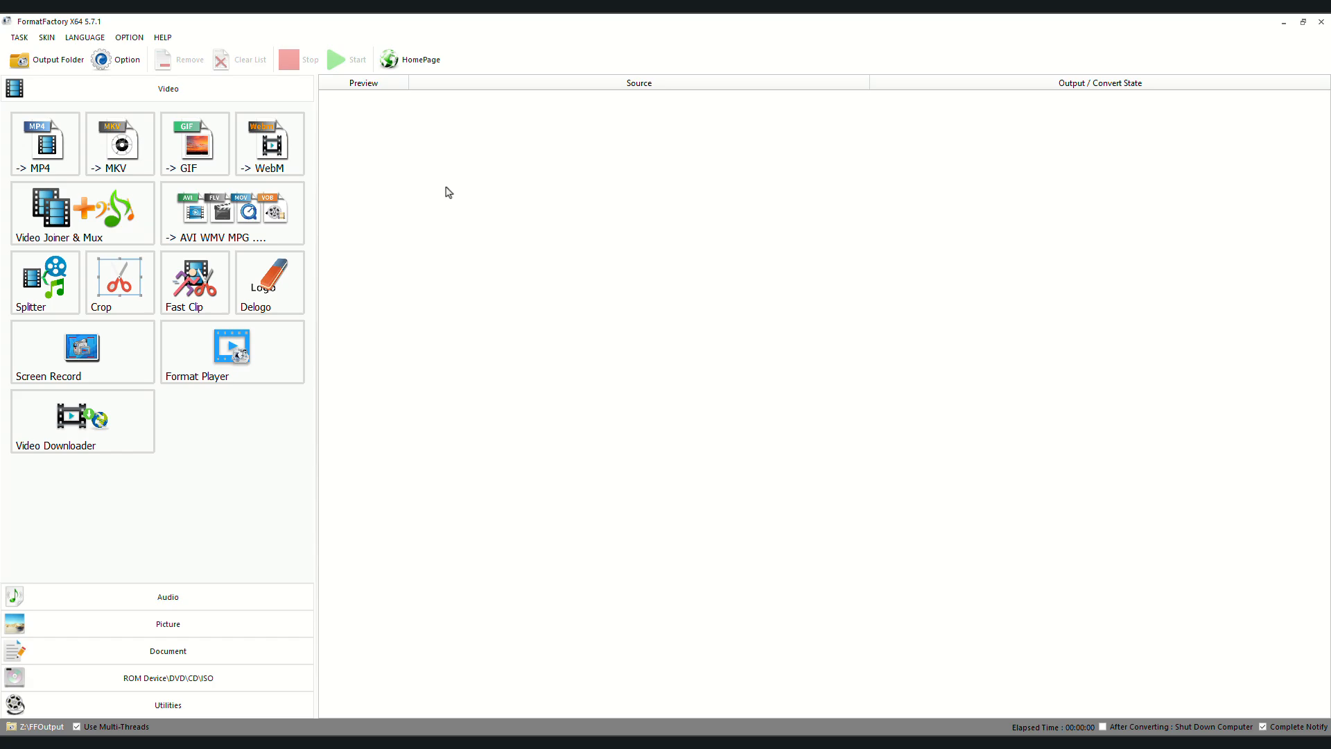
Look through the Audio, Picture, Document and ROM Device\DVD\CD\ISO conversion categories.
click(196, 597)
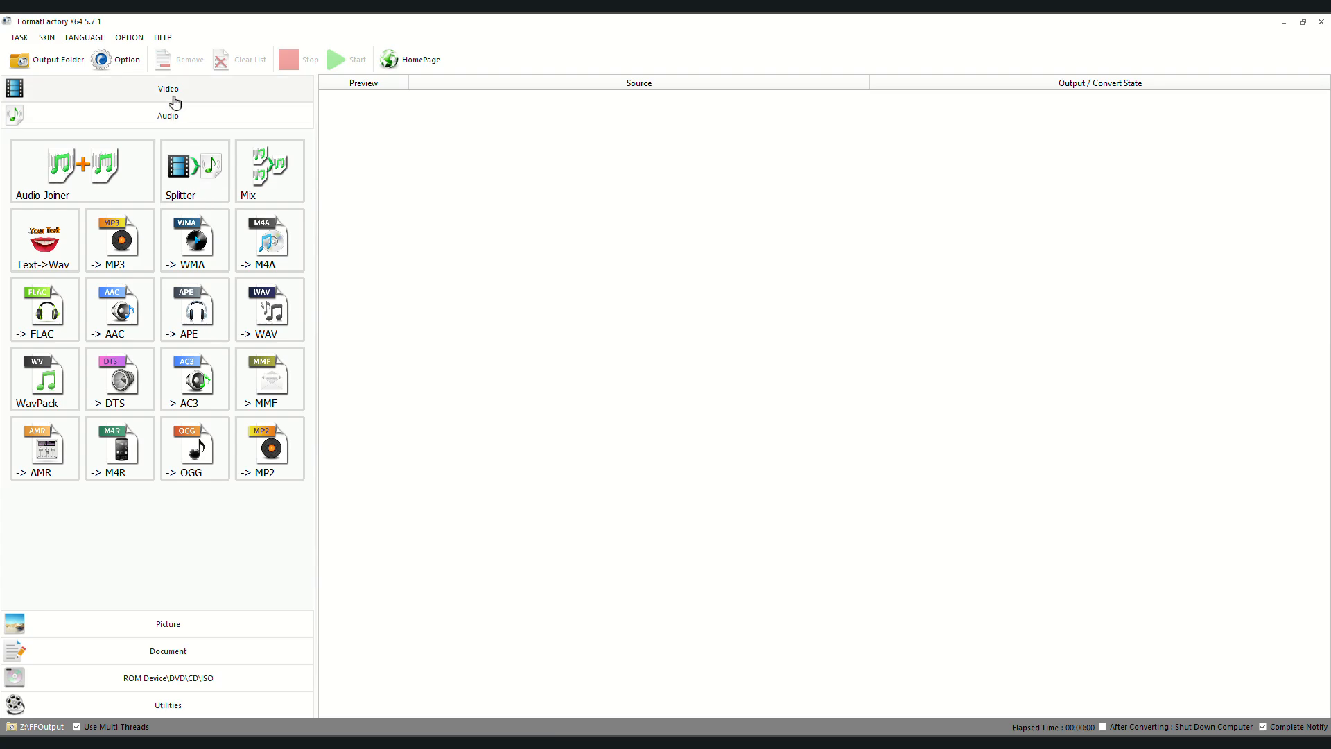
click(169, 622)
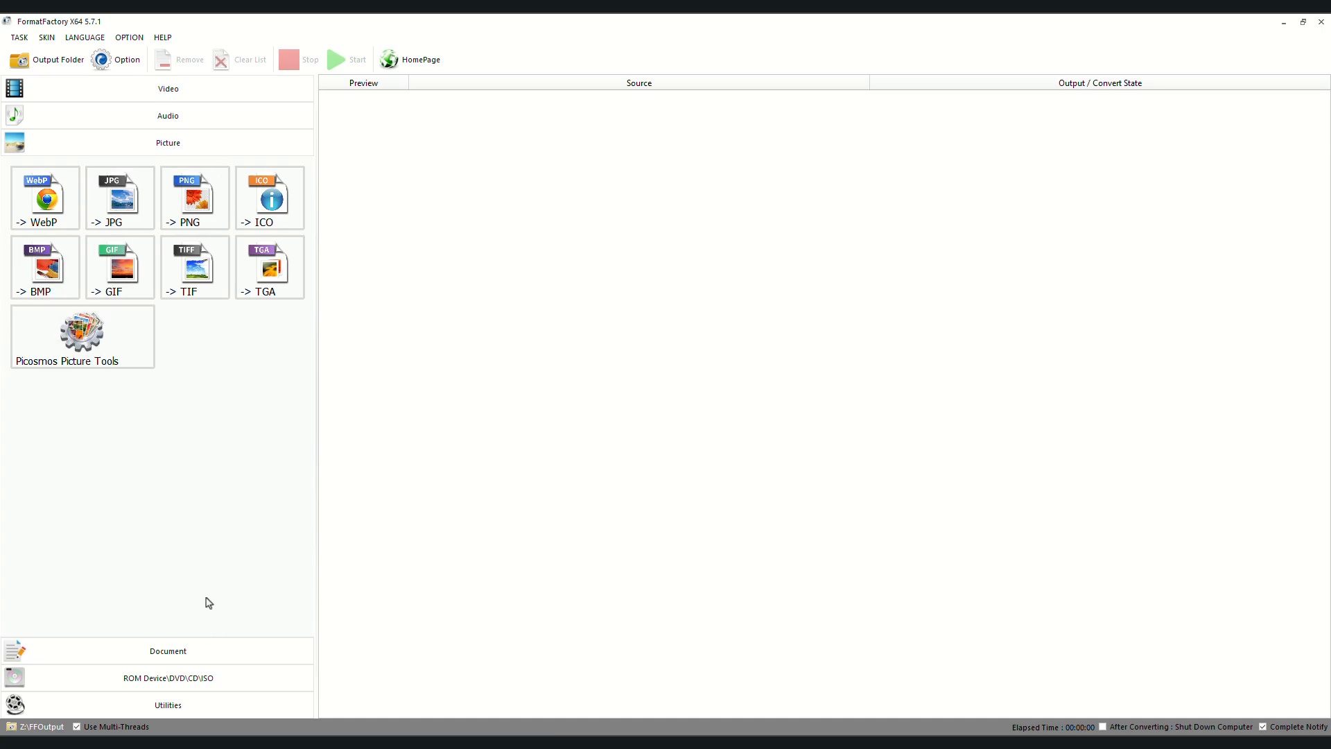
click(172, 653)
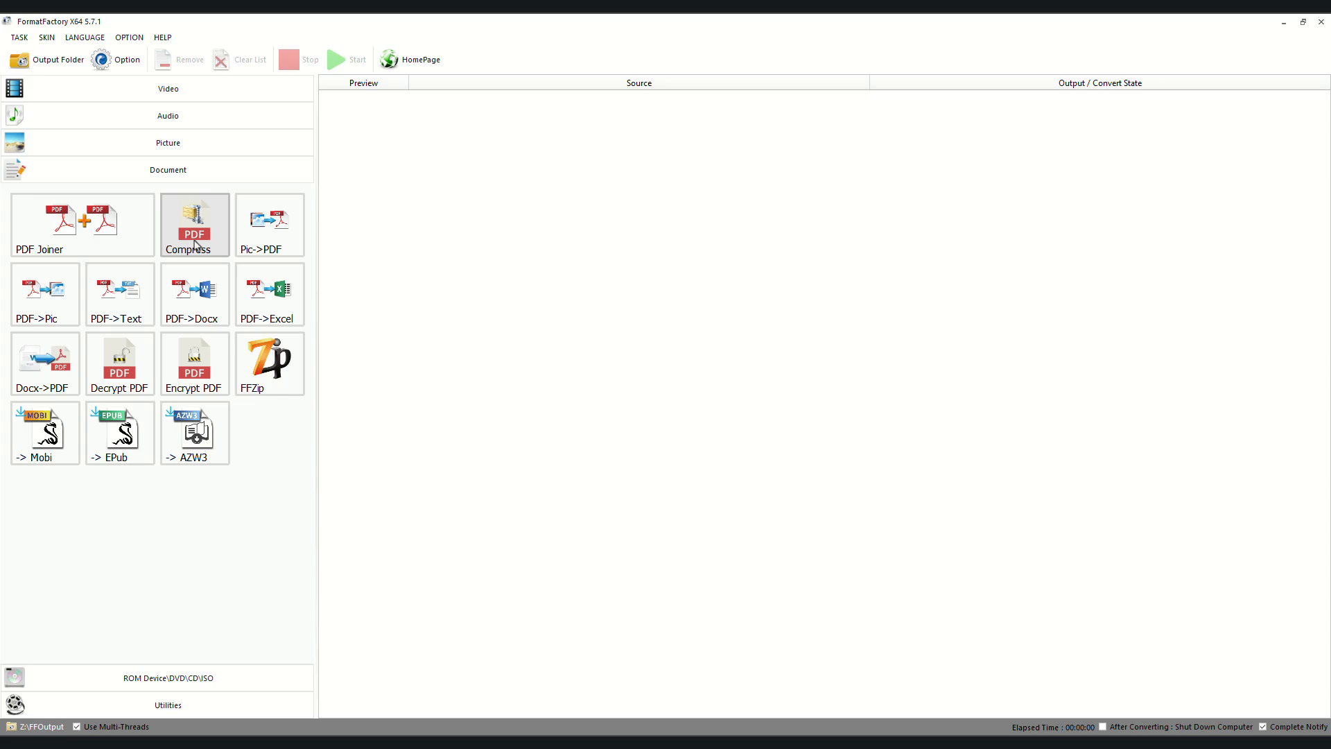
click(200, 678)
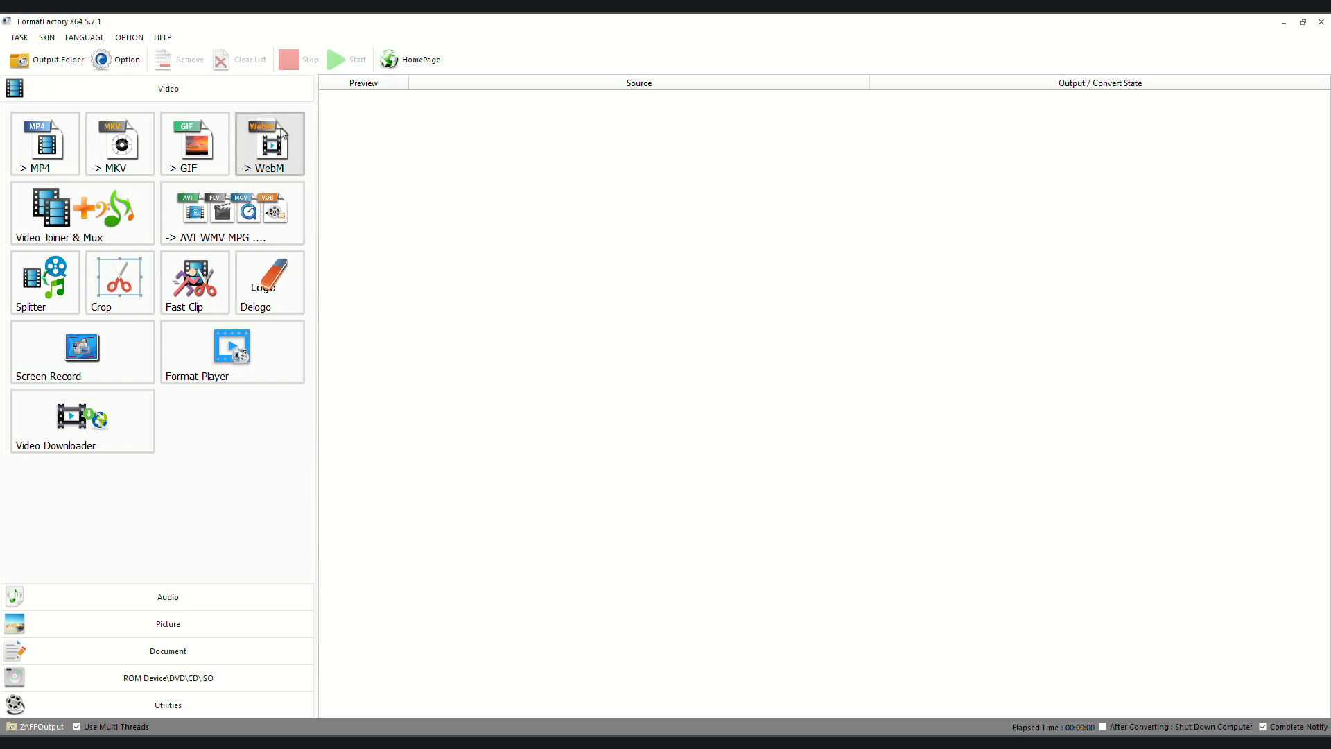
List the contents of the Documents folder in Details view in File Explorer, with a wider Type column.
click(139, 743)
click(95, 715)
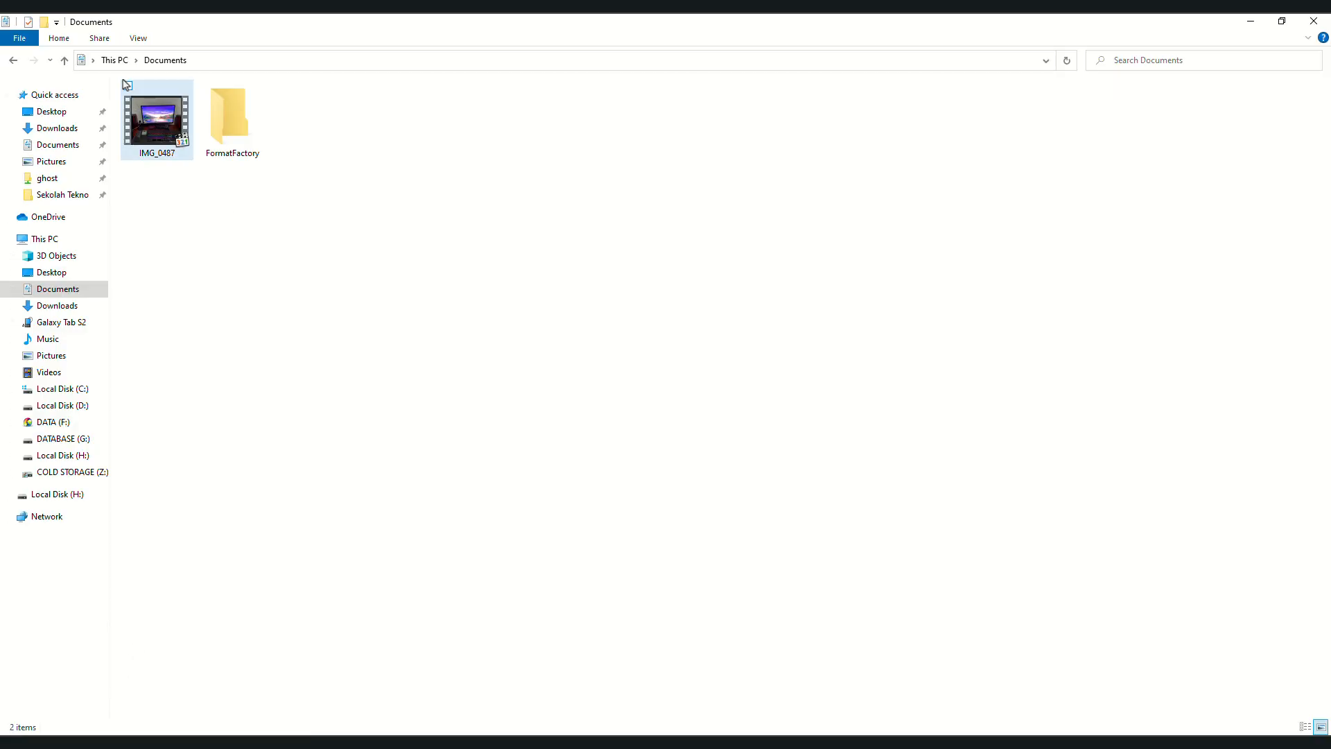
click(144, 40)
click(299, 72)
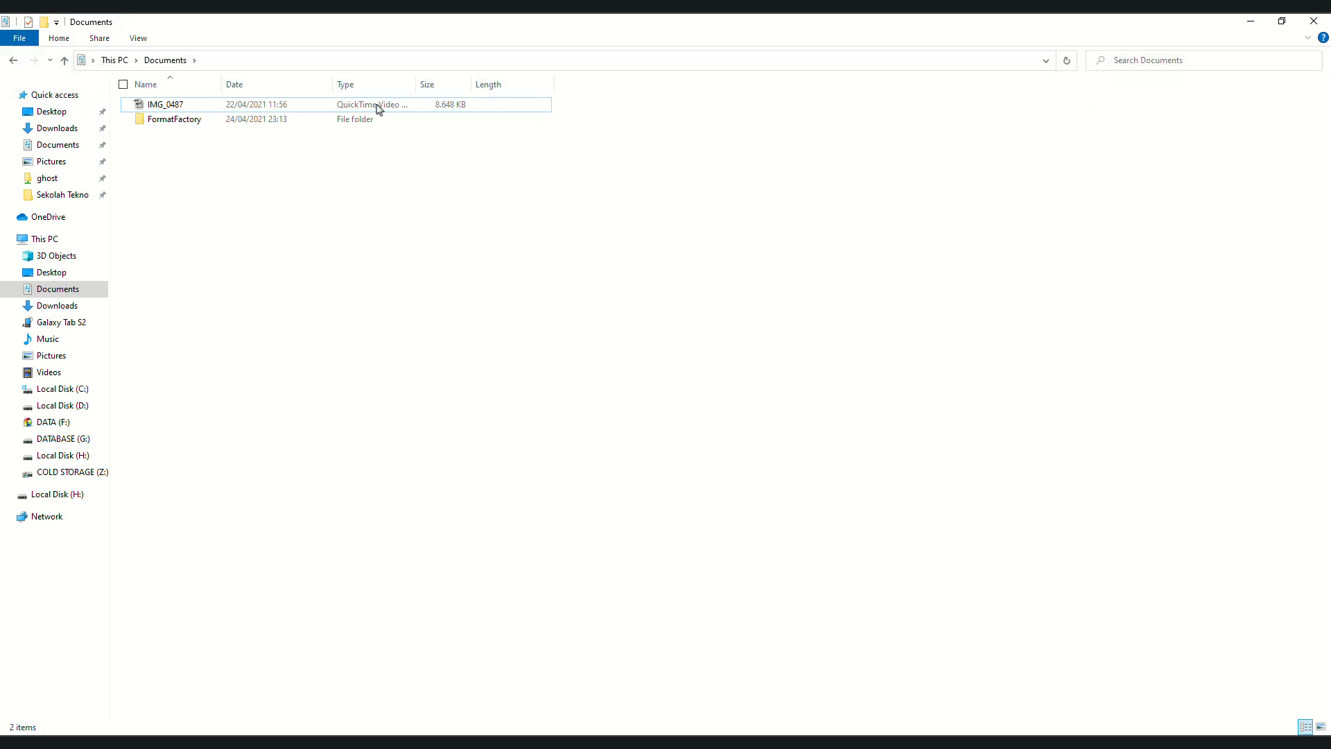
drag(415, 83, 477, 83)
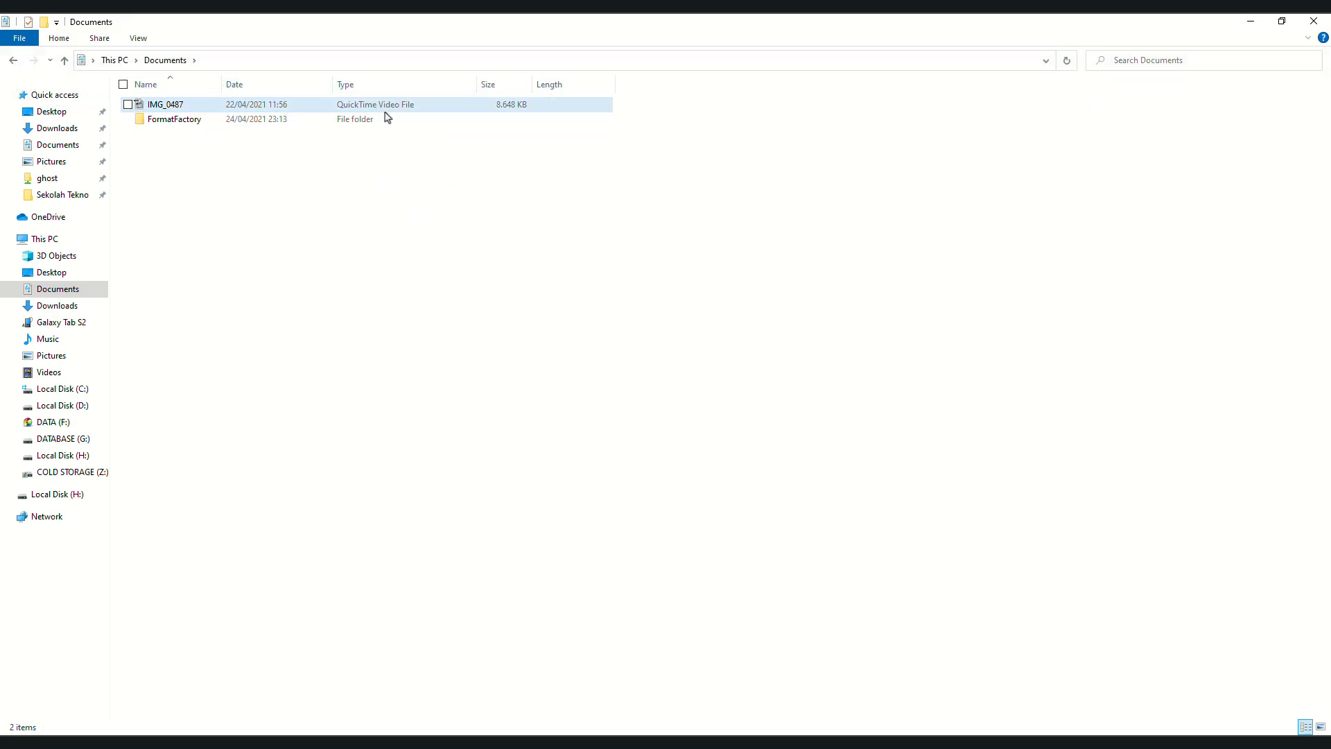
Show file name extensions in the Documents folder and select the video IMG_0487.MOV.
click(138, 38)
click(508, 73)
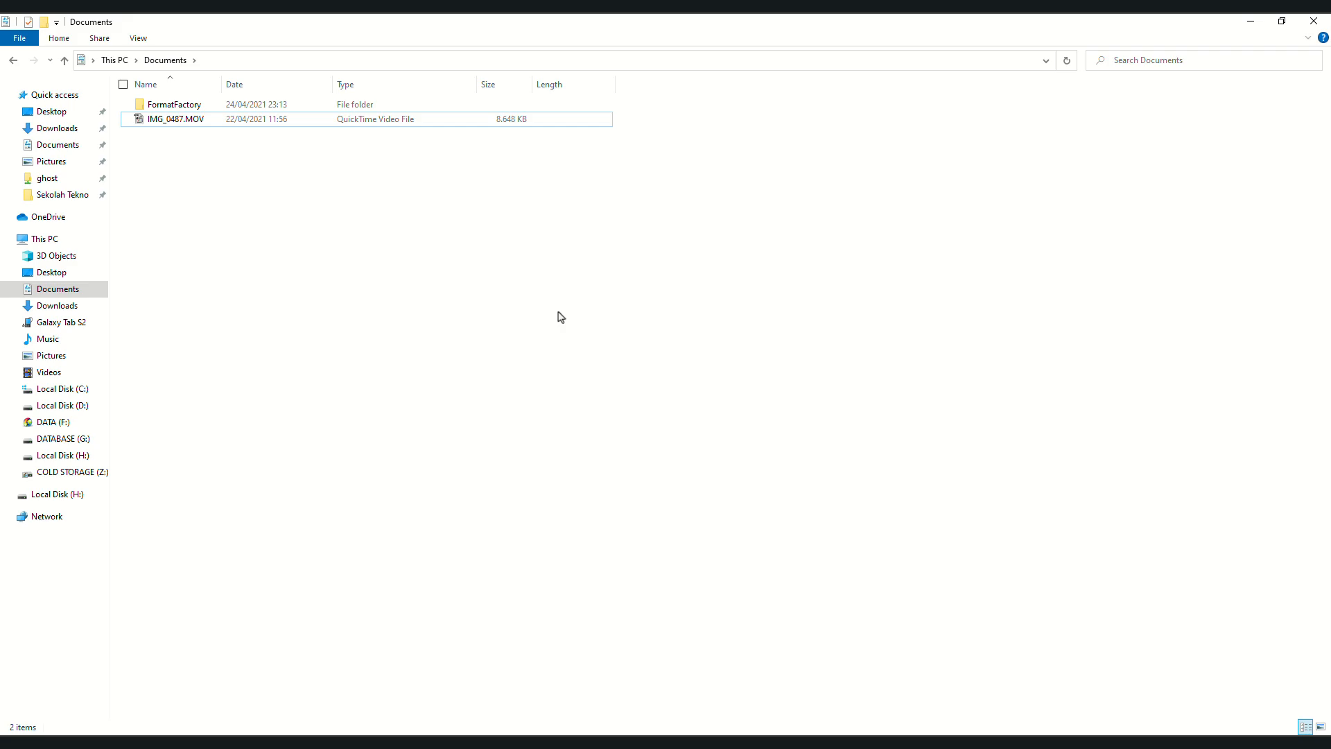
click(180, 122)
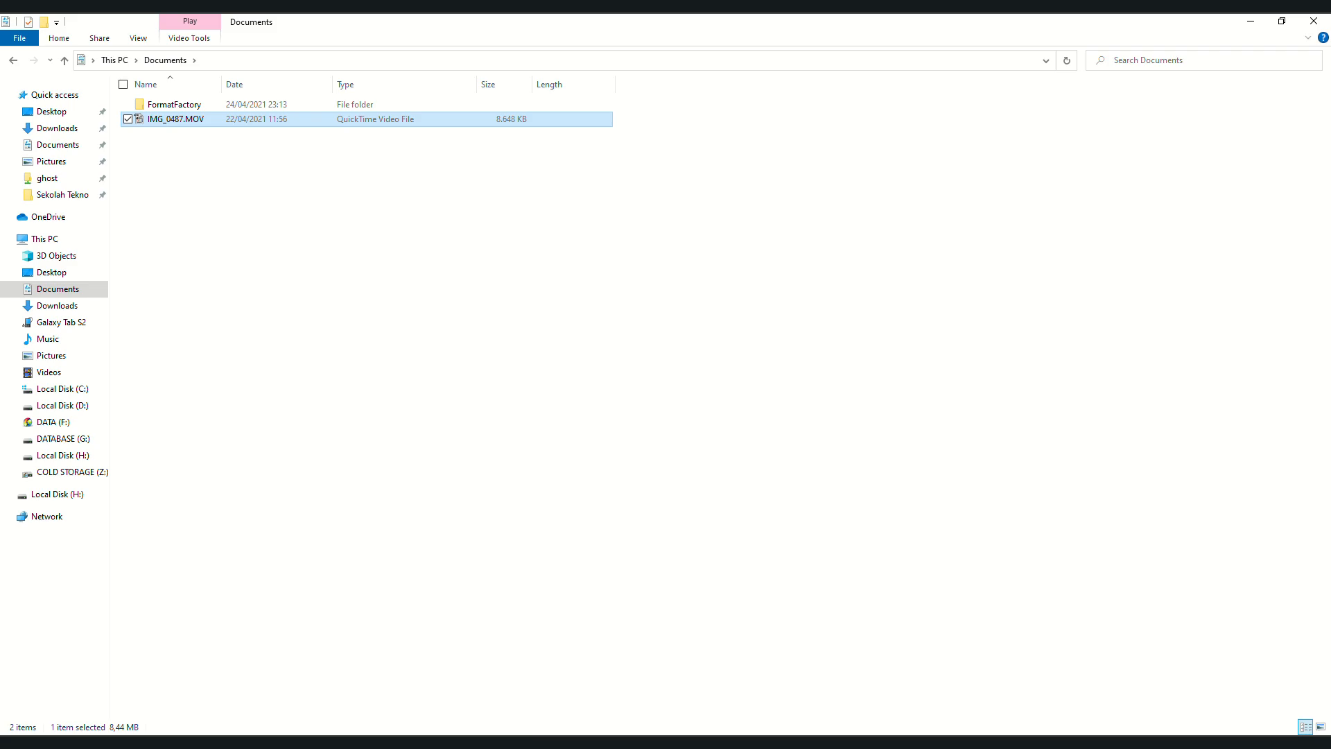
Switch to Format Factory and open the MKV video conversion in a maximized window.
click(256, 744)
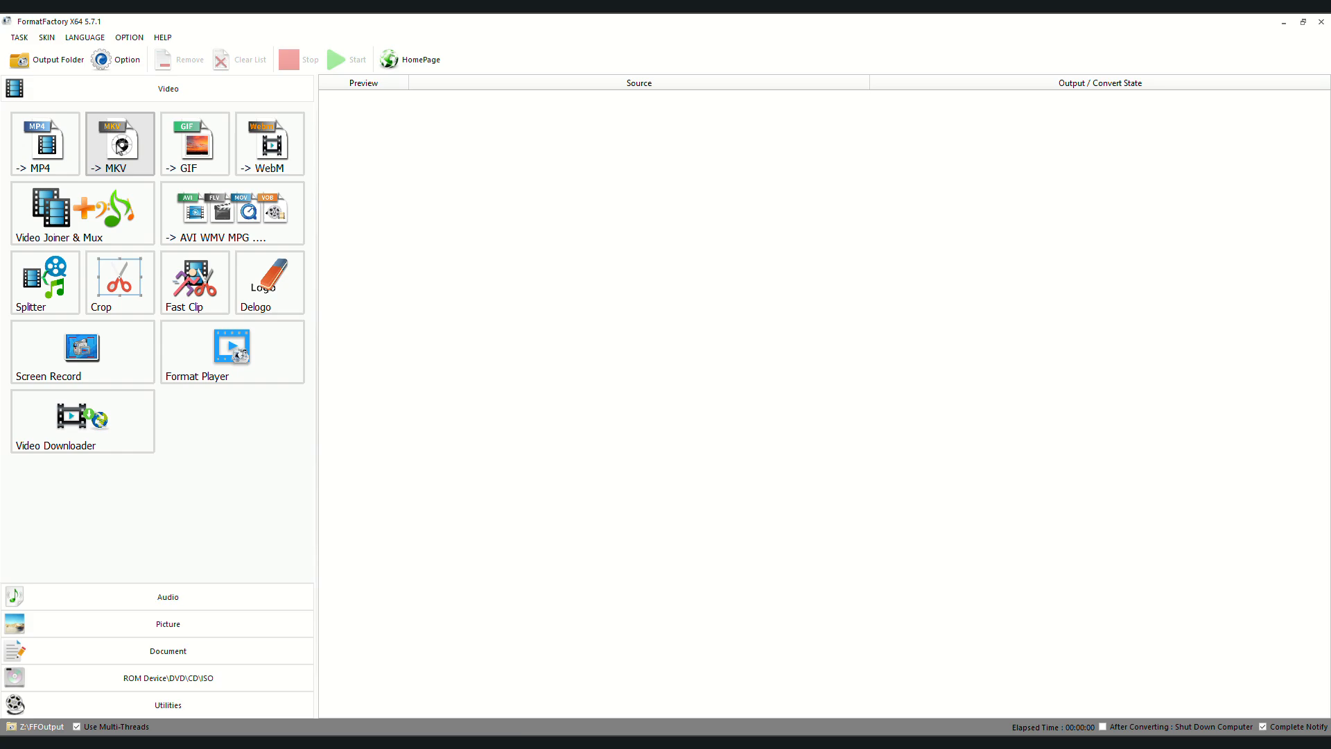
click(119, 147)
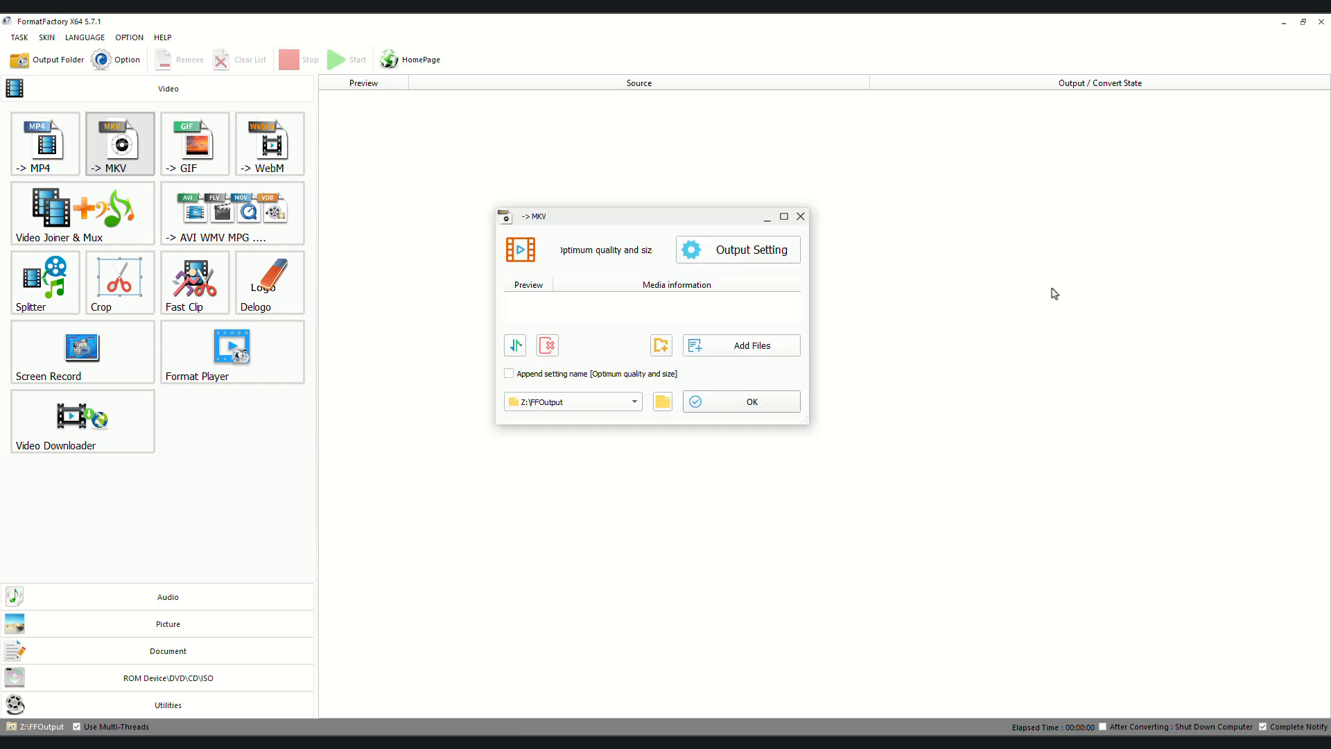
click(785, 221)
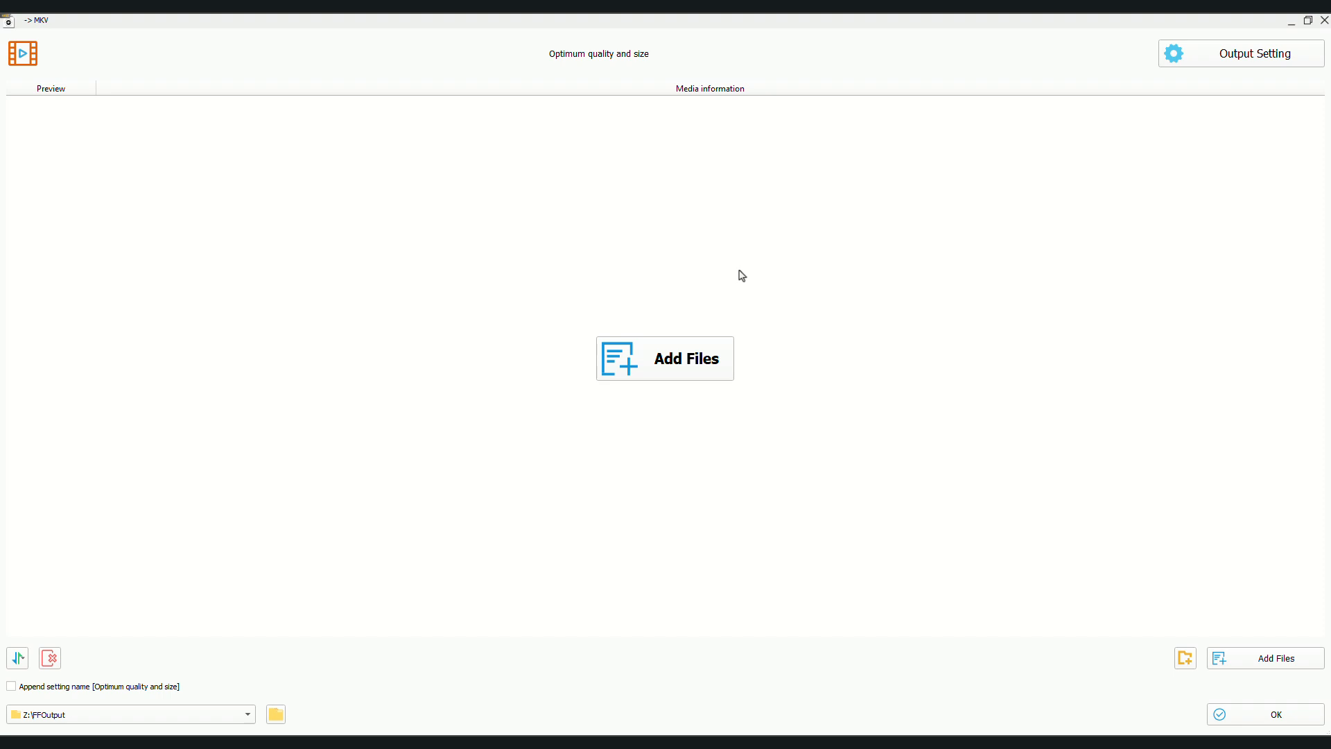
Try adding IMG_0487.MOV from the Documents folder through the file browser.
click(689, 369)
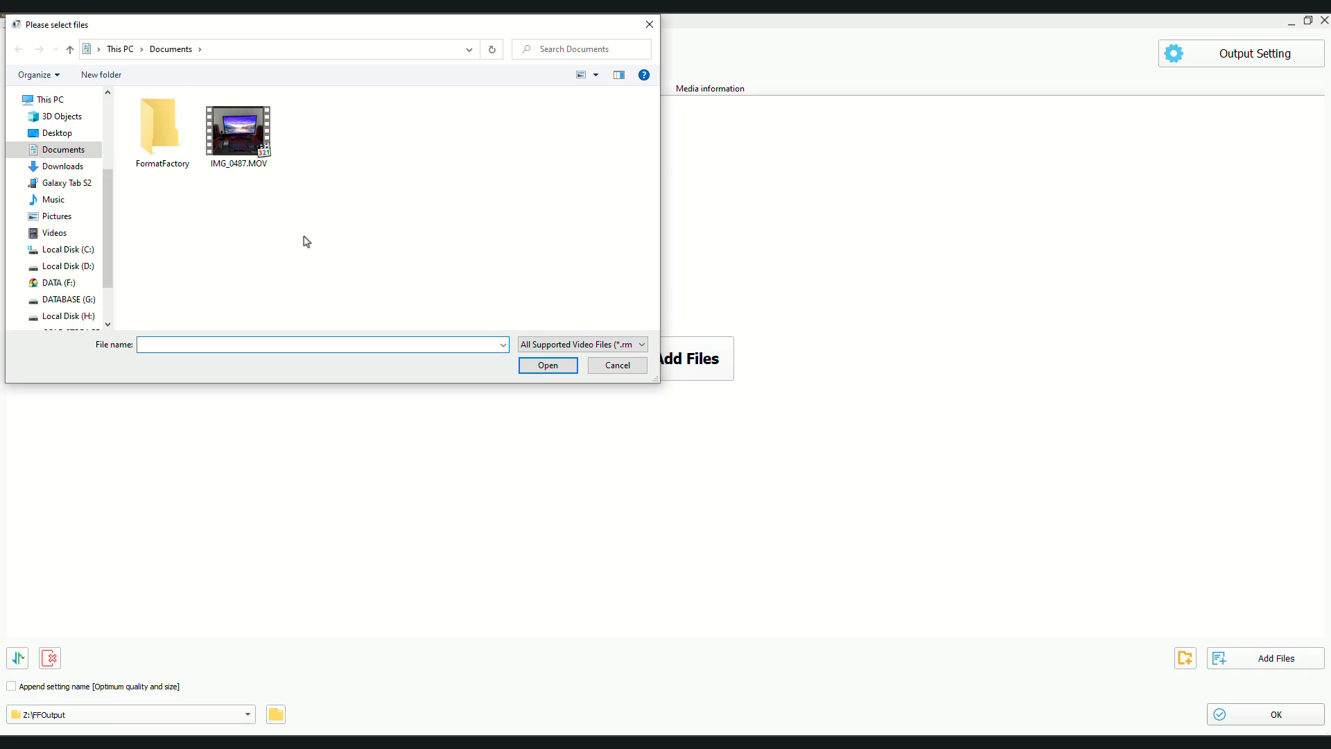
double_click(242, 134)
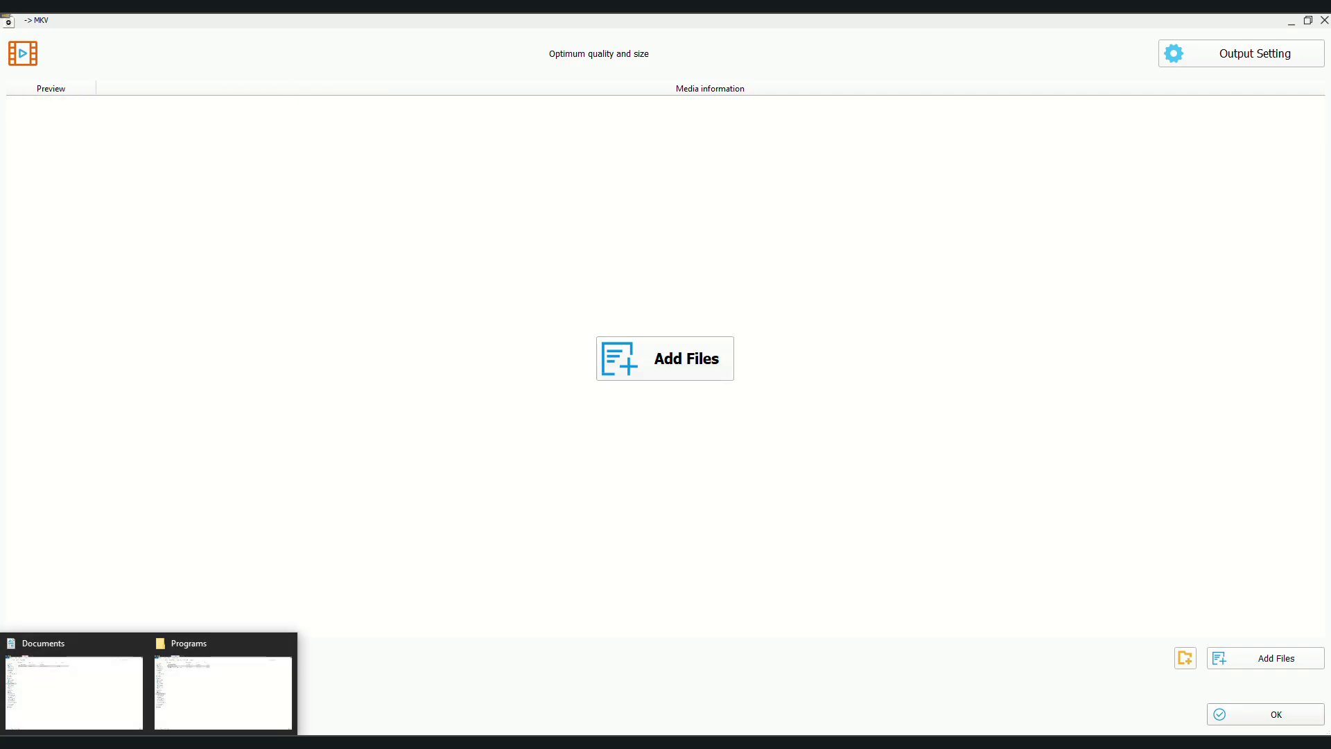
Switch to File Explorer, bring IMG_0487.MOV from Documents into the MKV conversion list and select its entry.
click(199, 703)
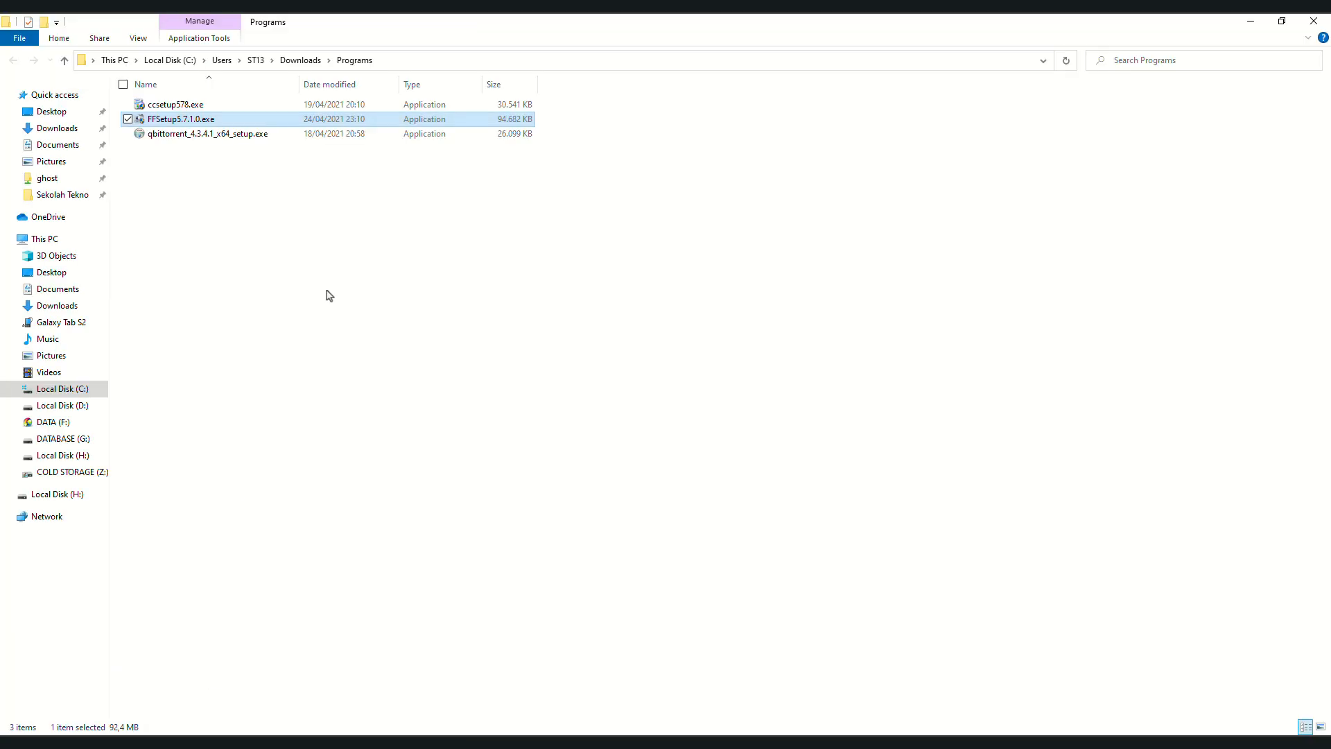
click(58, 289)
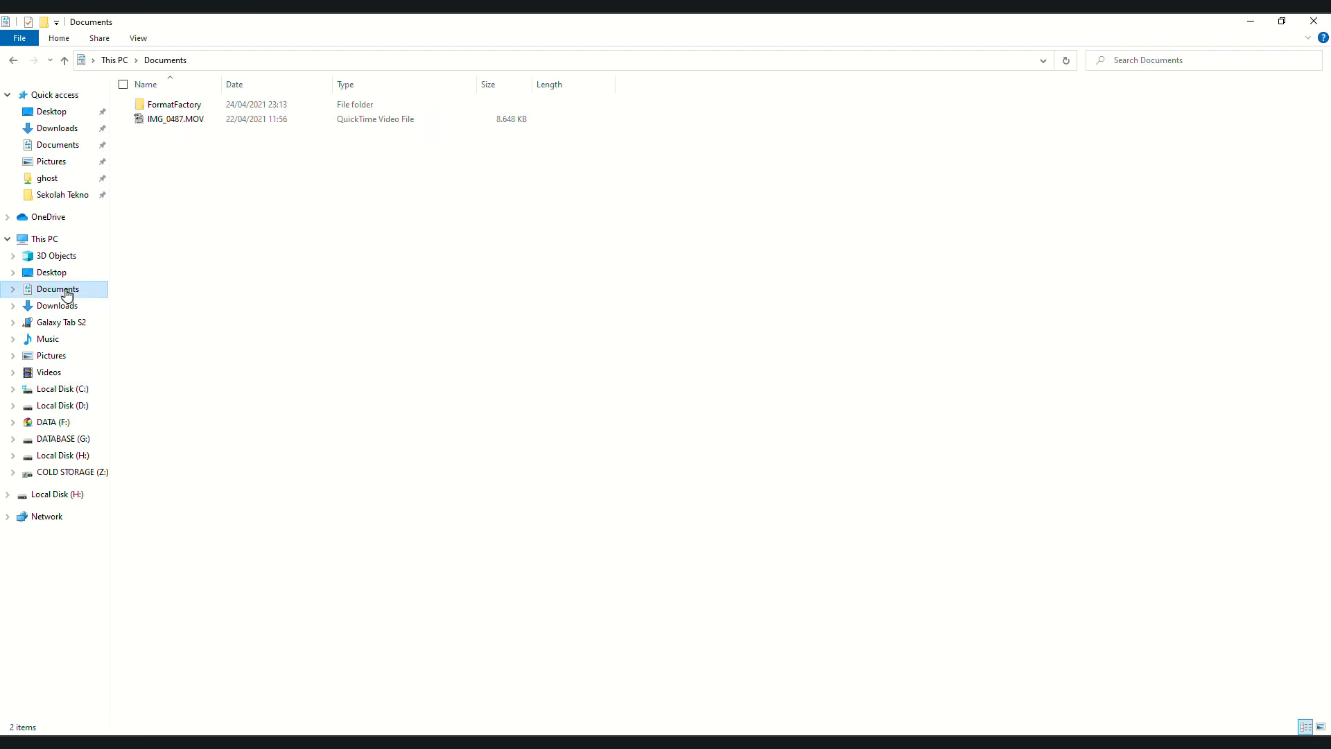
click(194, 122)
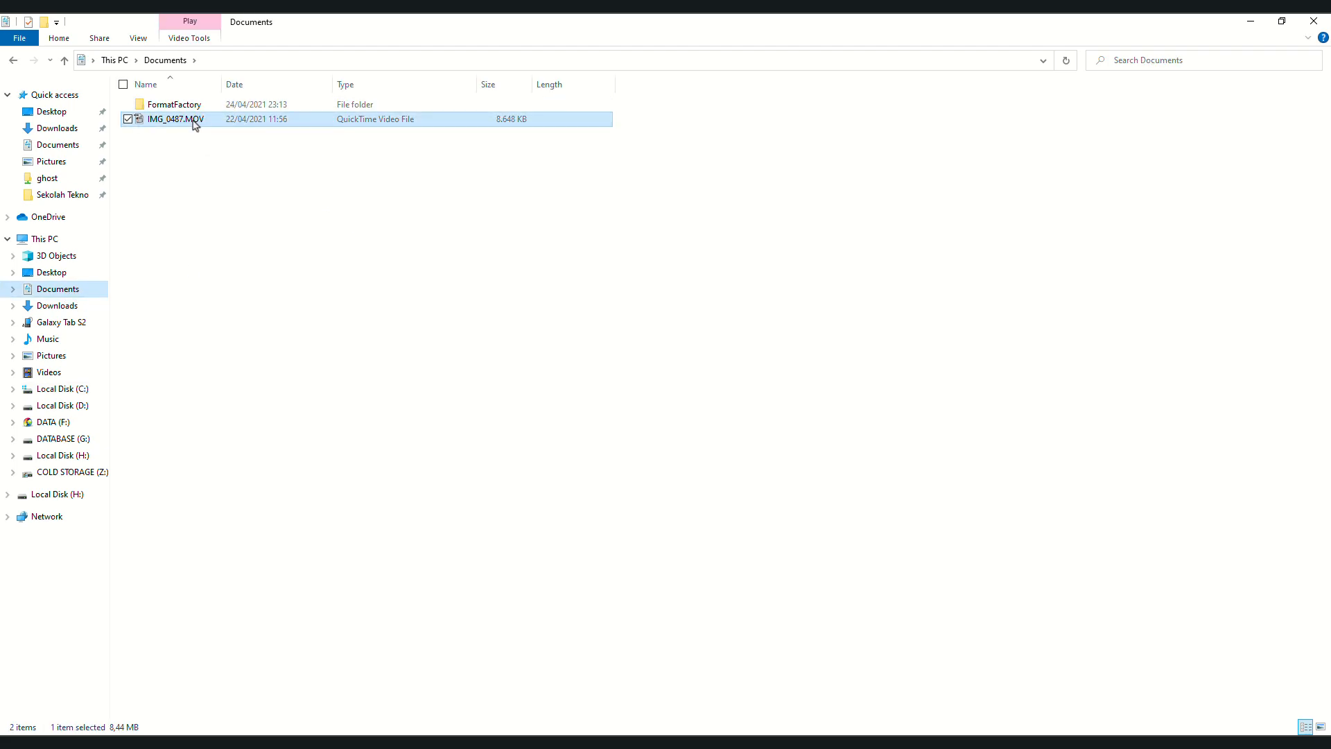
drag(196, 125, 262, 728)
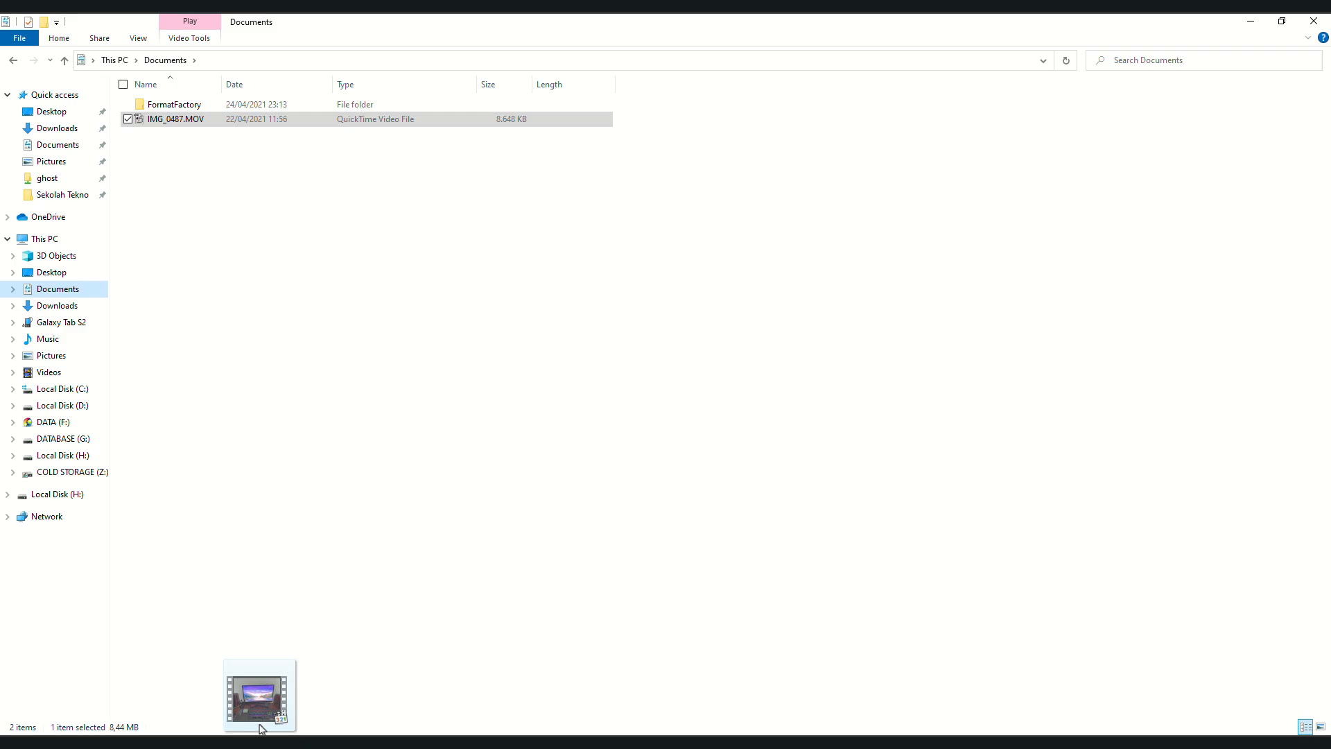
drag(262, 728, 505, 299)
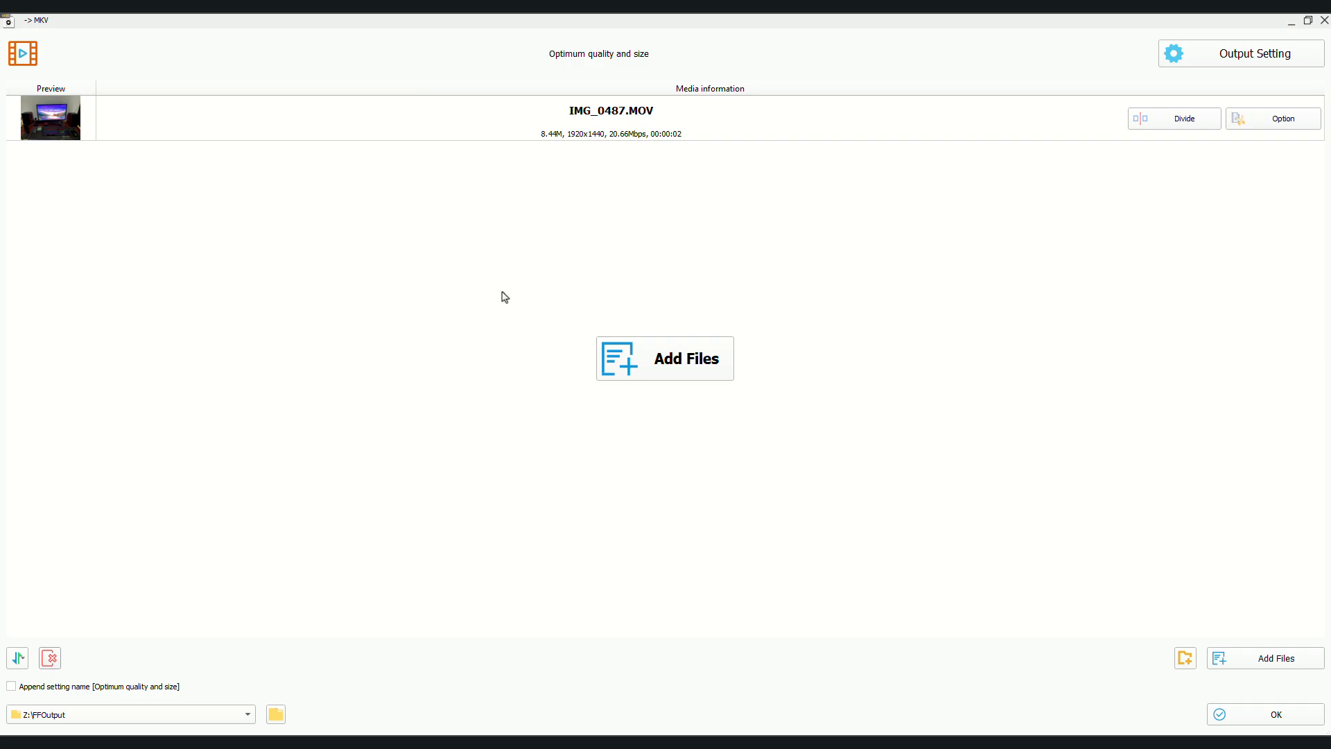
click(289, 116)
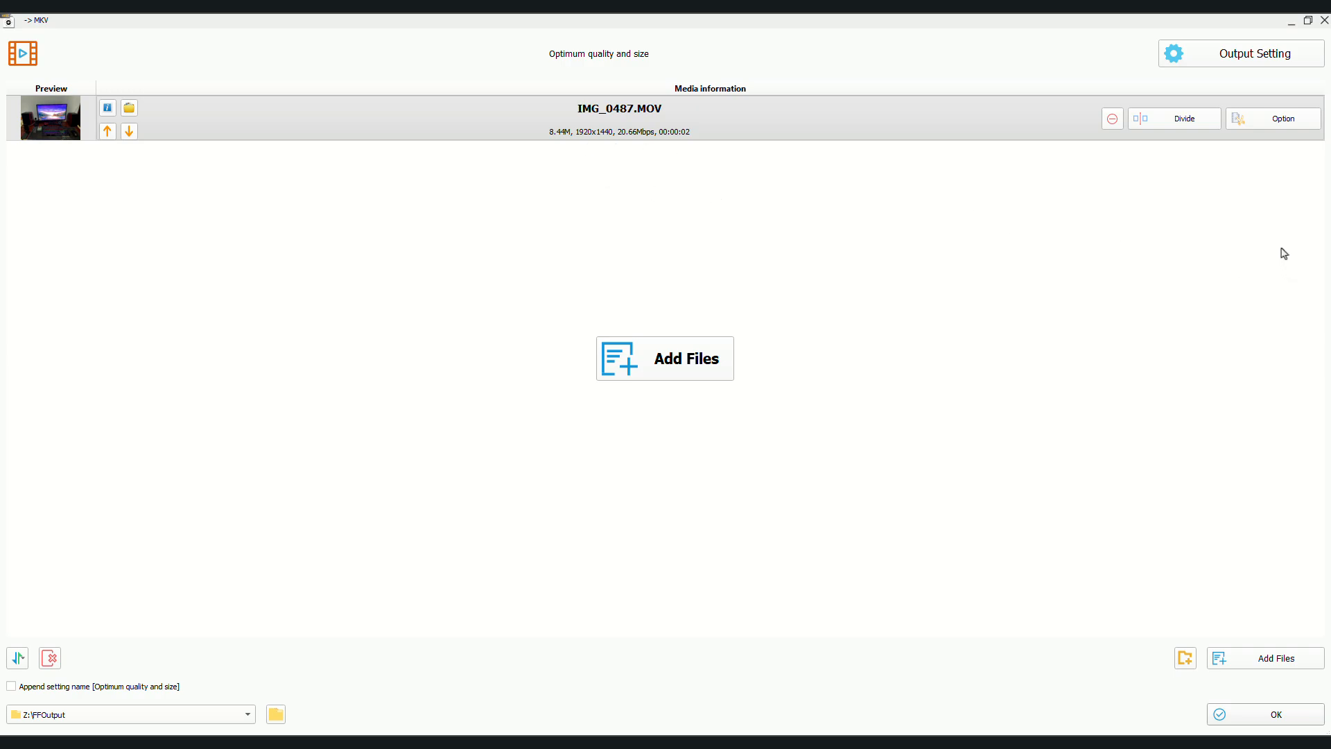
Open the MKV output settings and set the video size to 480p.
click(1213, 62)
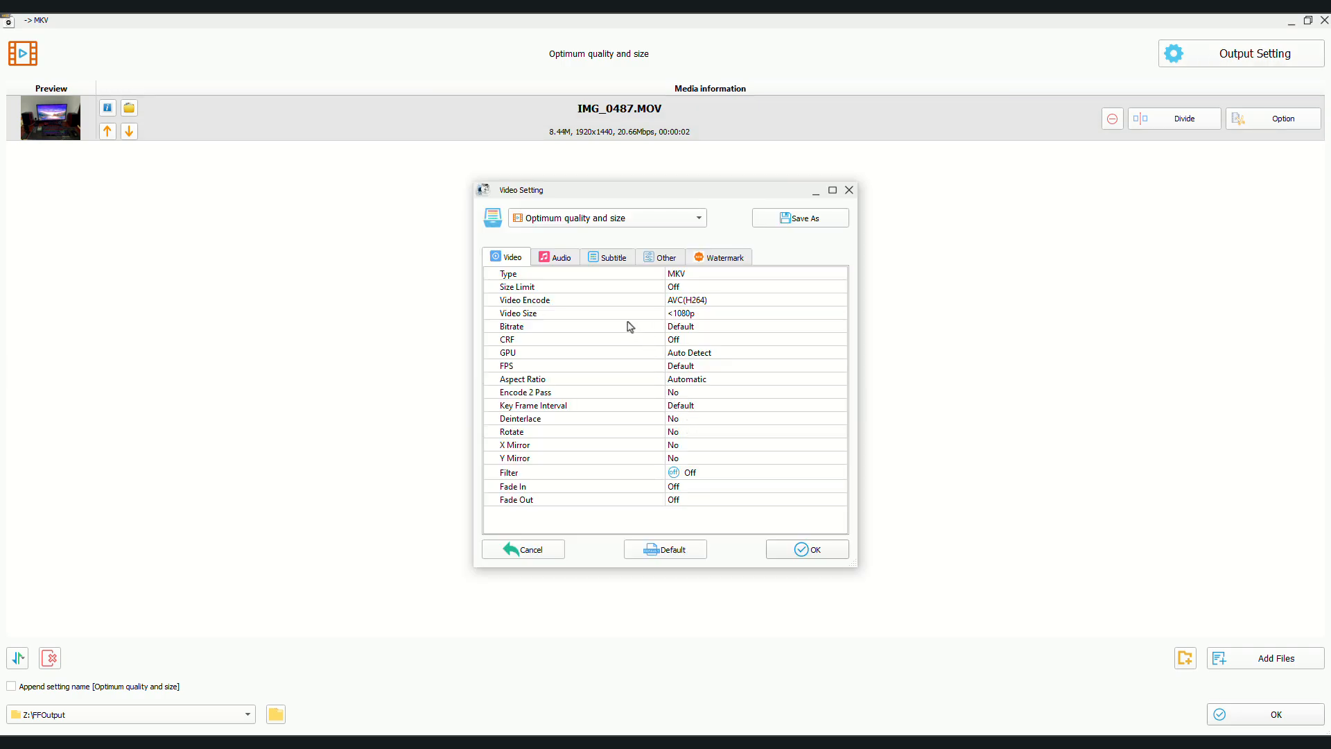
click(683, 316)
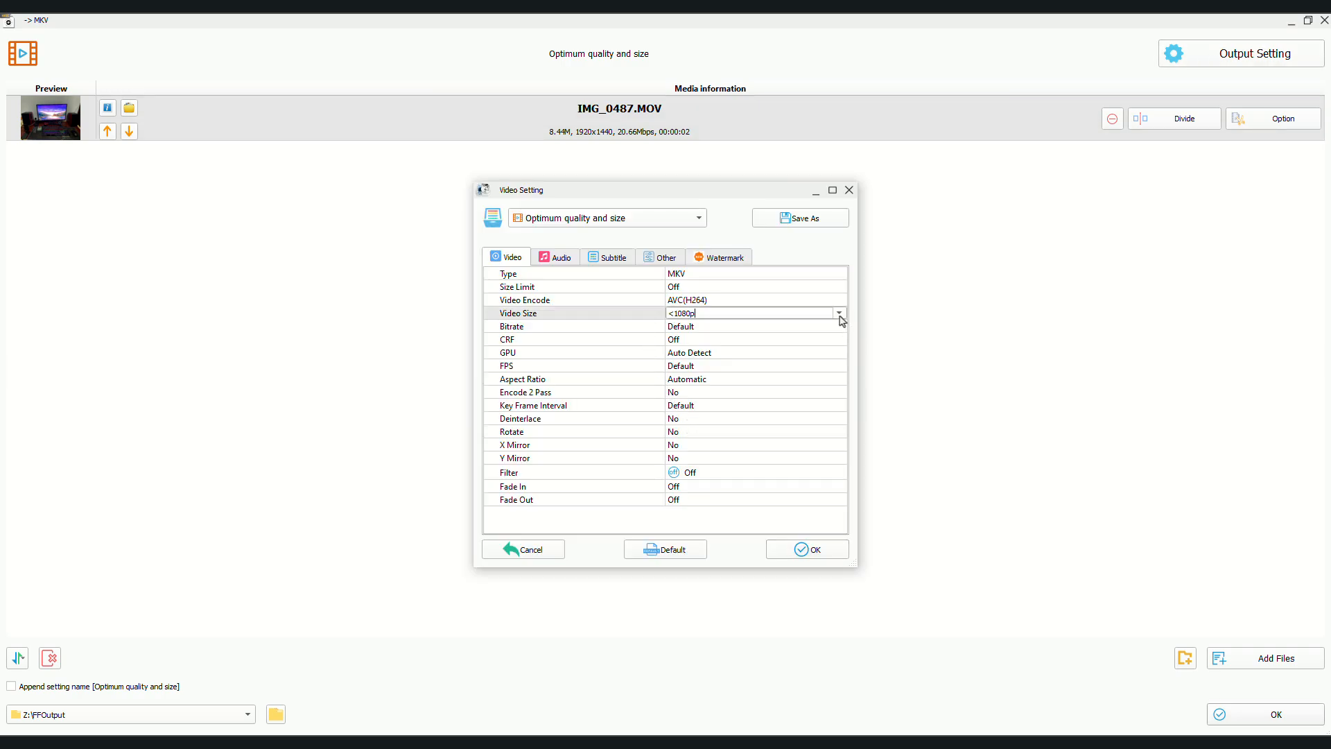
click(839, 314)
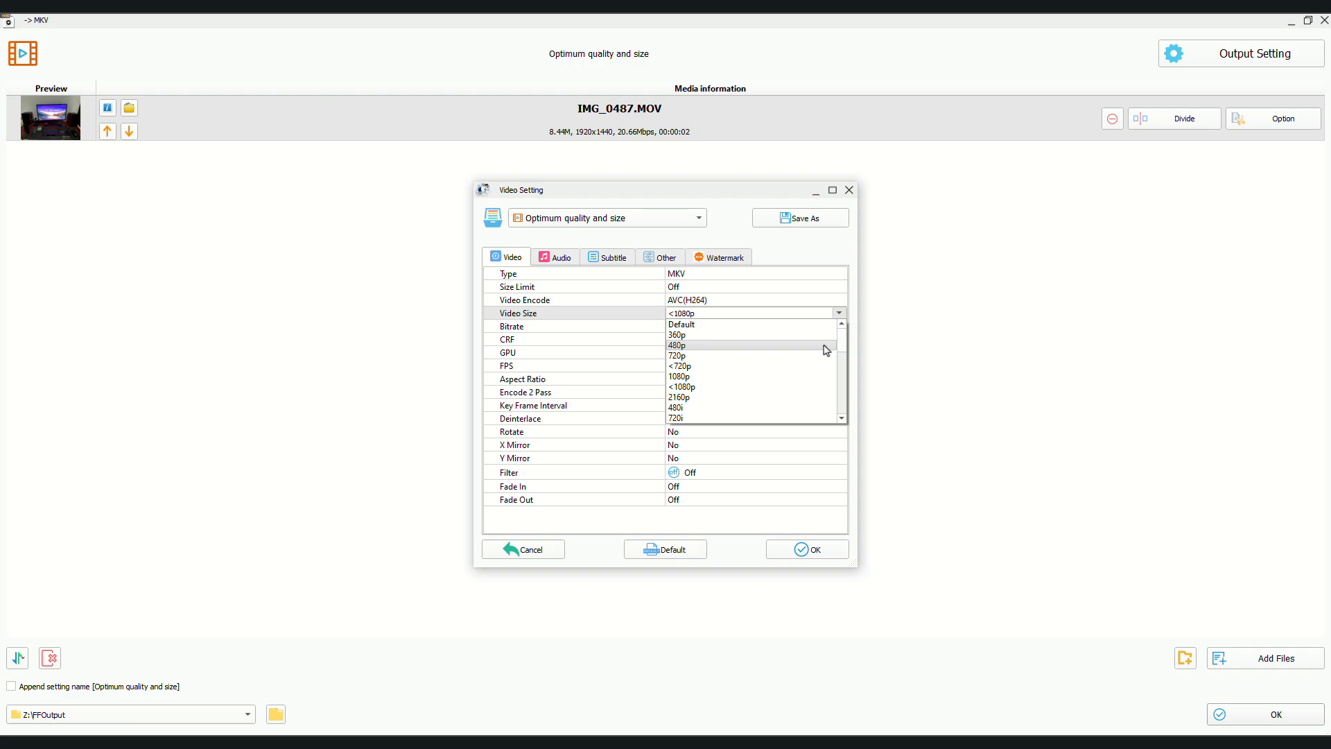
click(824, 345)
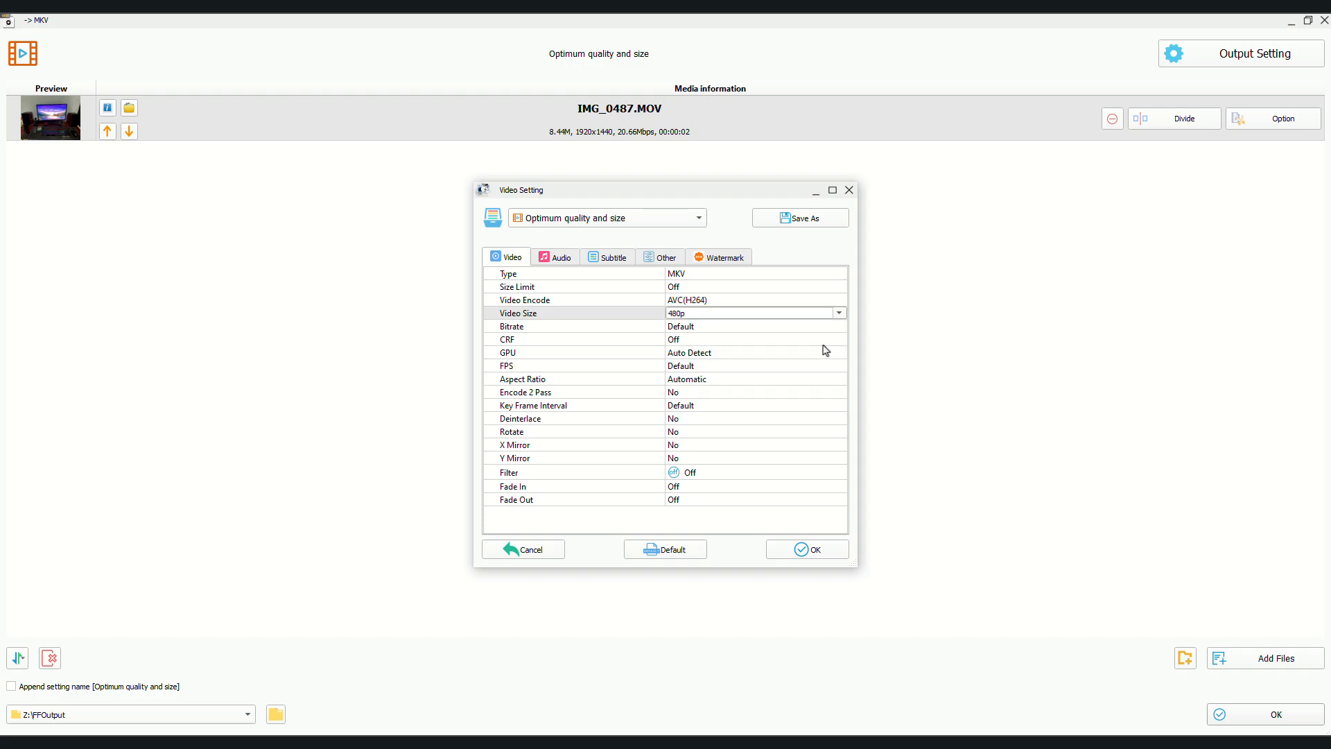
click(823, 344)
Try the 720p video size and return to 480p.
click(839, 314)
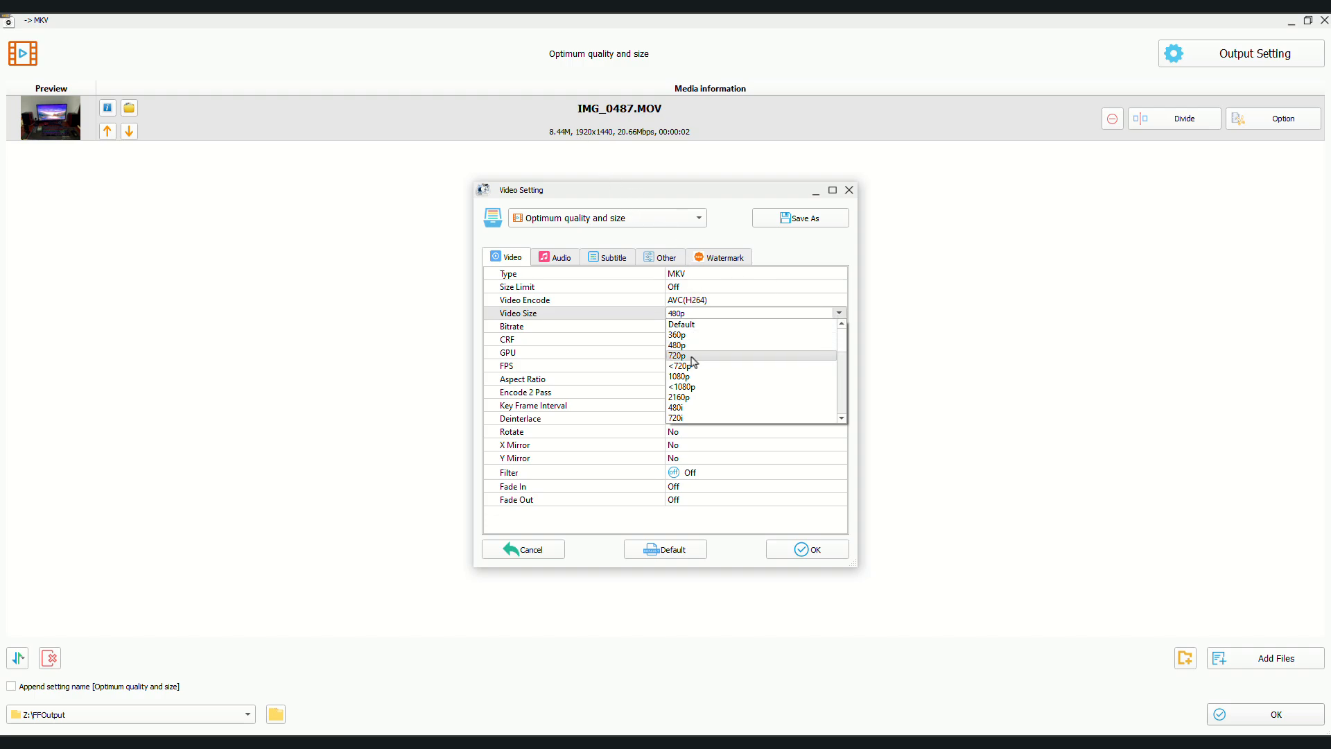
click(697, 355)
click(839, 312)
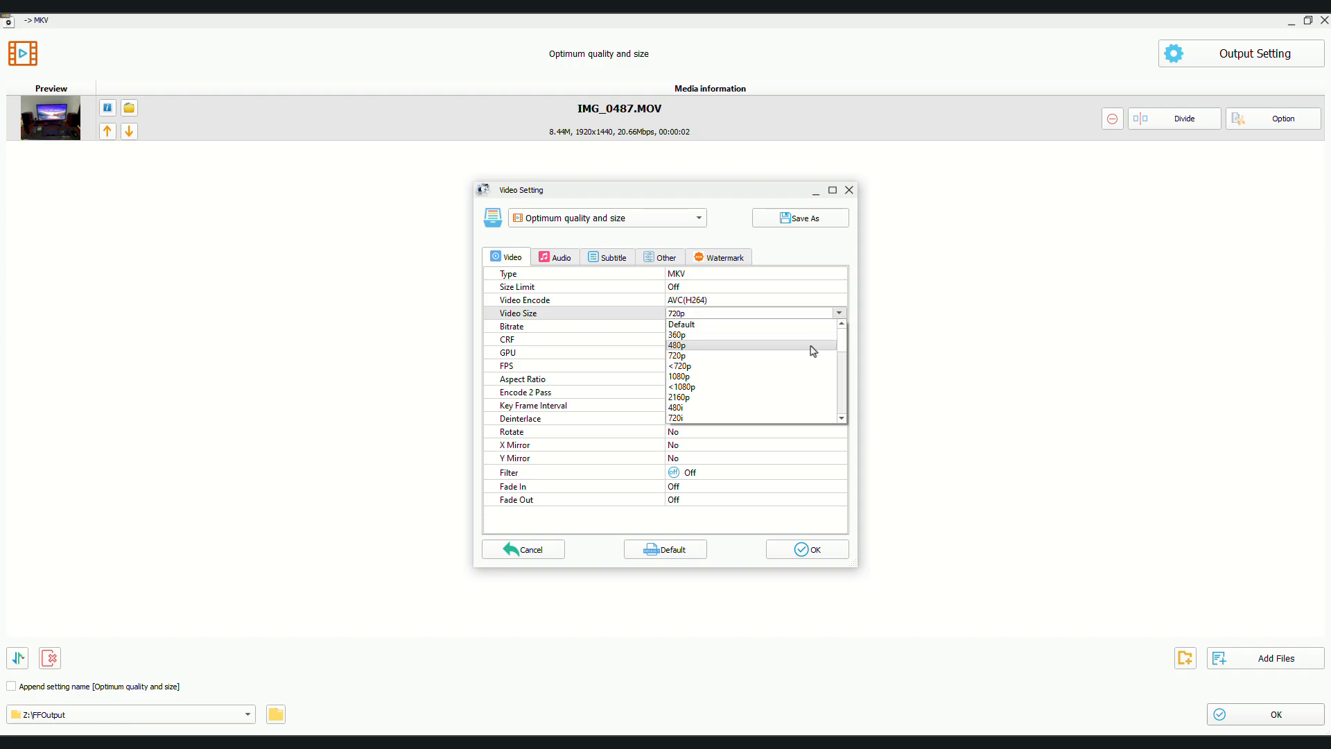
click(813, 351)
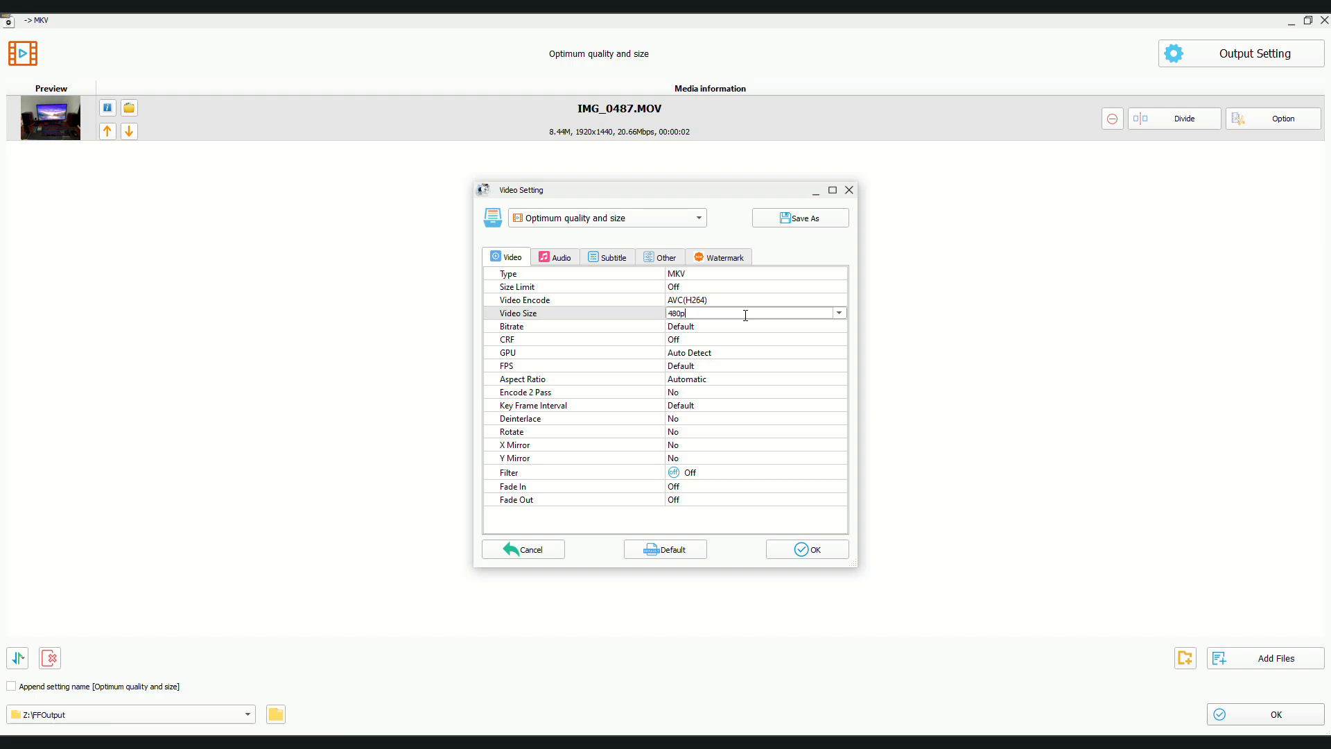
click(840, 314)
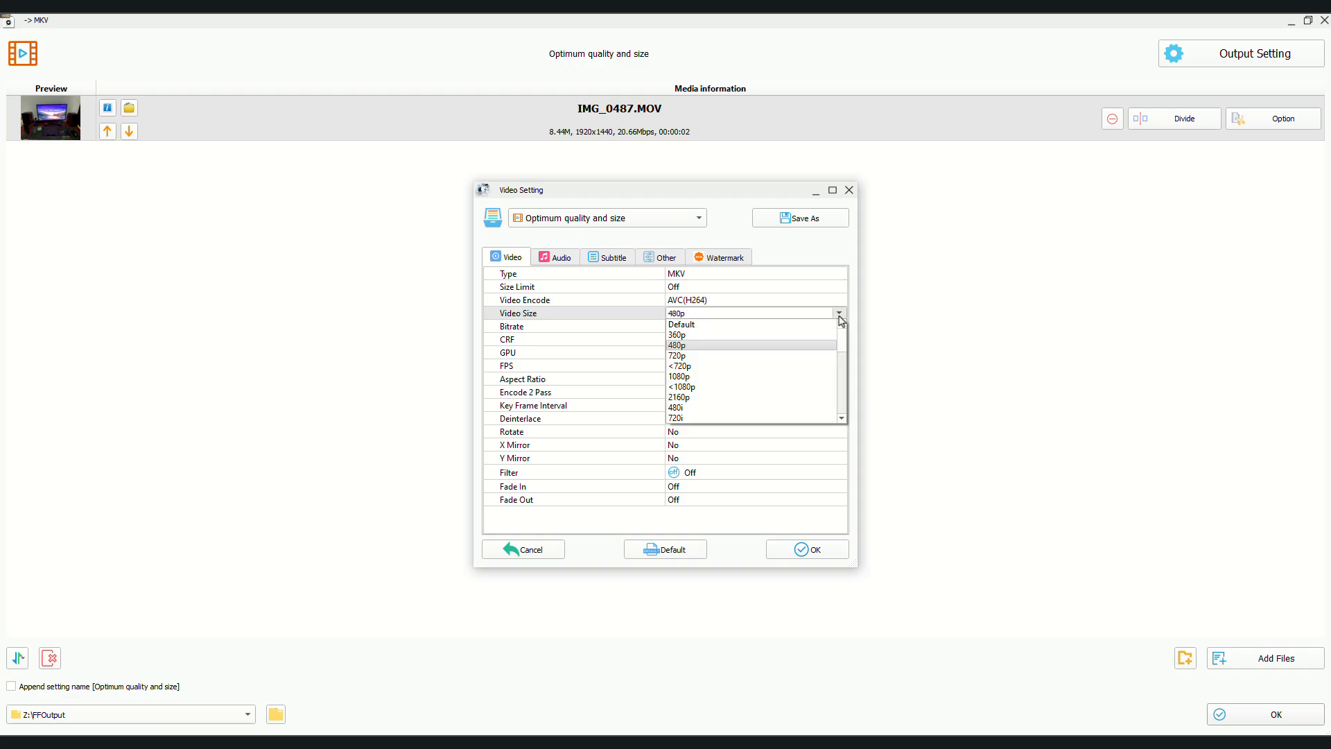
click(780, 345)
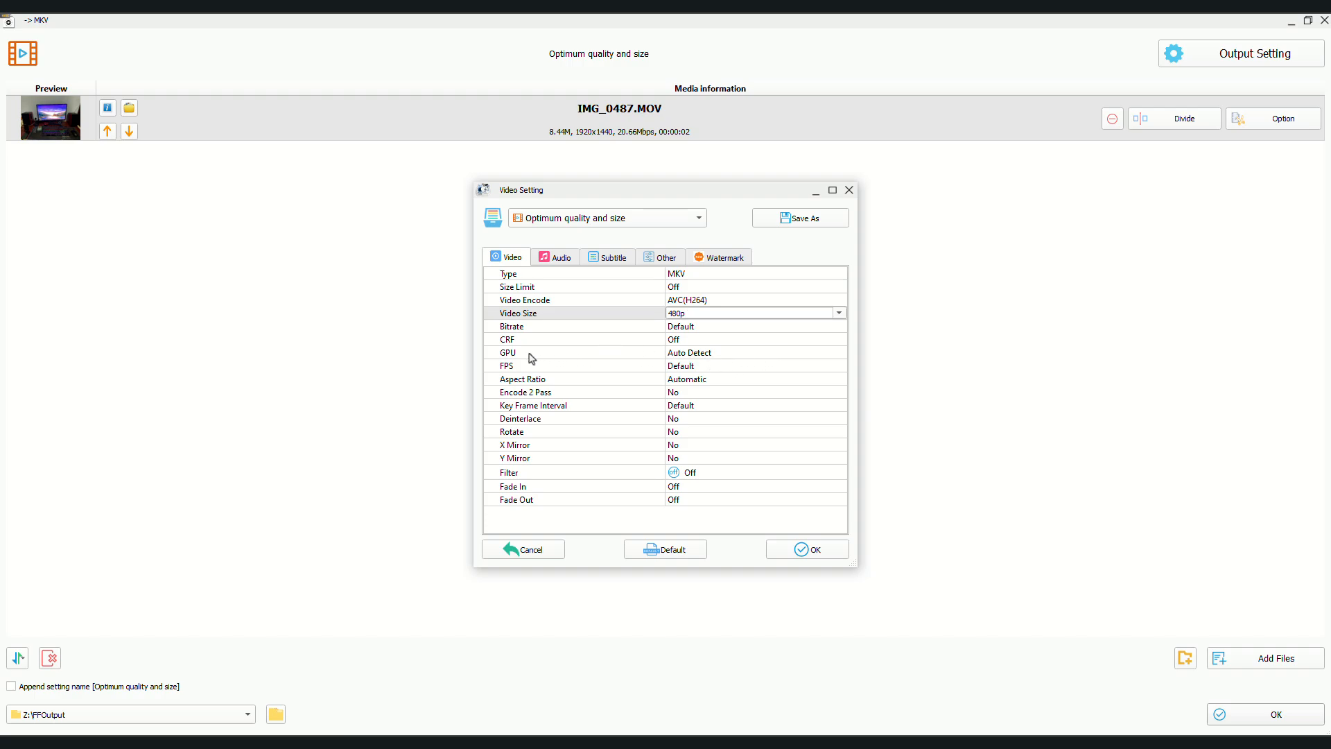
Set the output video's FPS to 23.976.
click(508, 370)
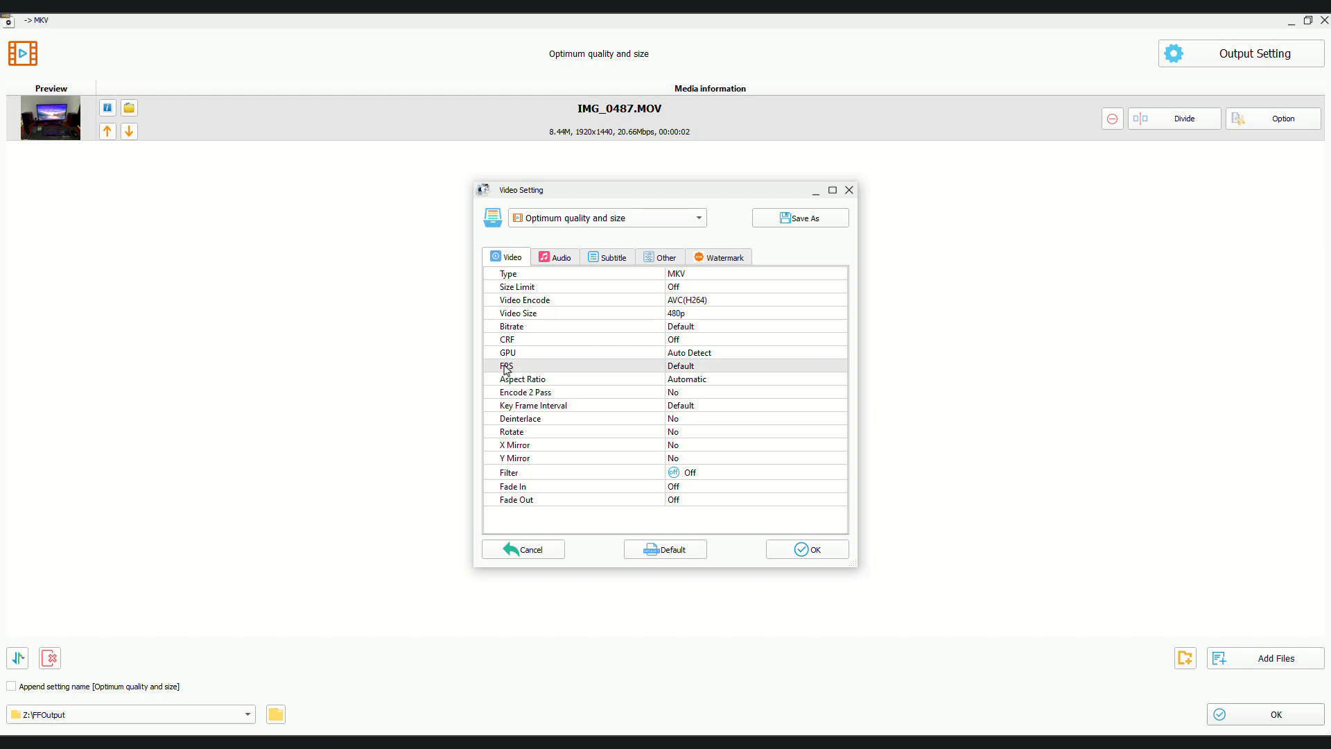
click(802, 367)
click(839, 366)
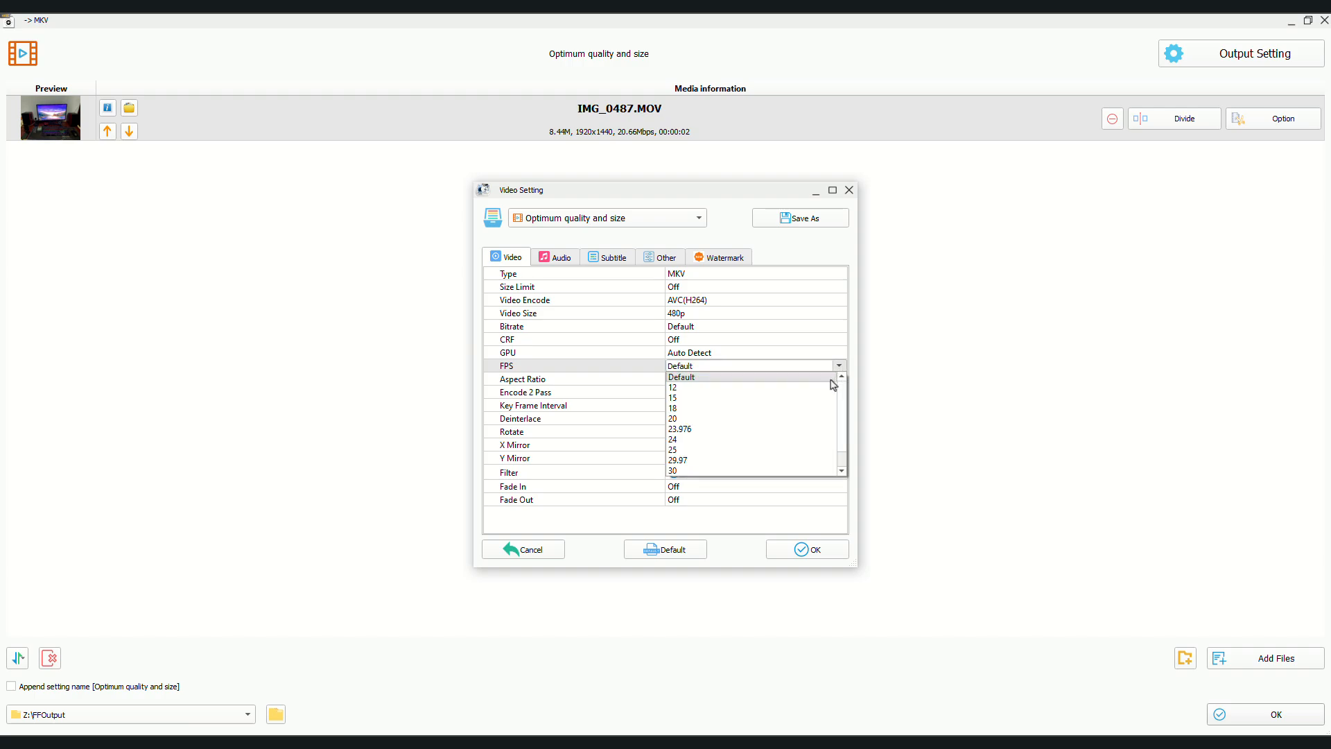
click(754, 431)
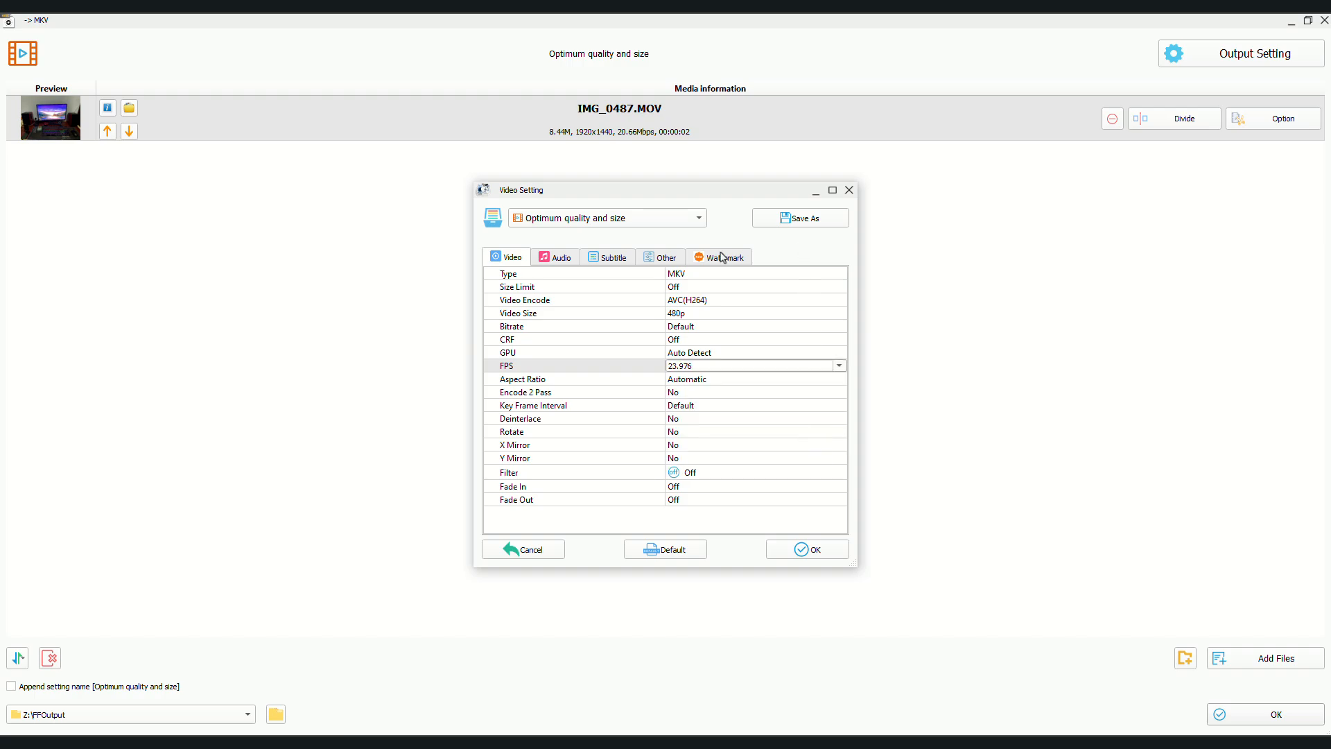
Look through the Audio, Subtitle, Other and Watermark output settings and return to the Video settings.
click(559, 261)
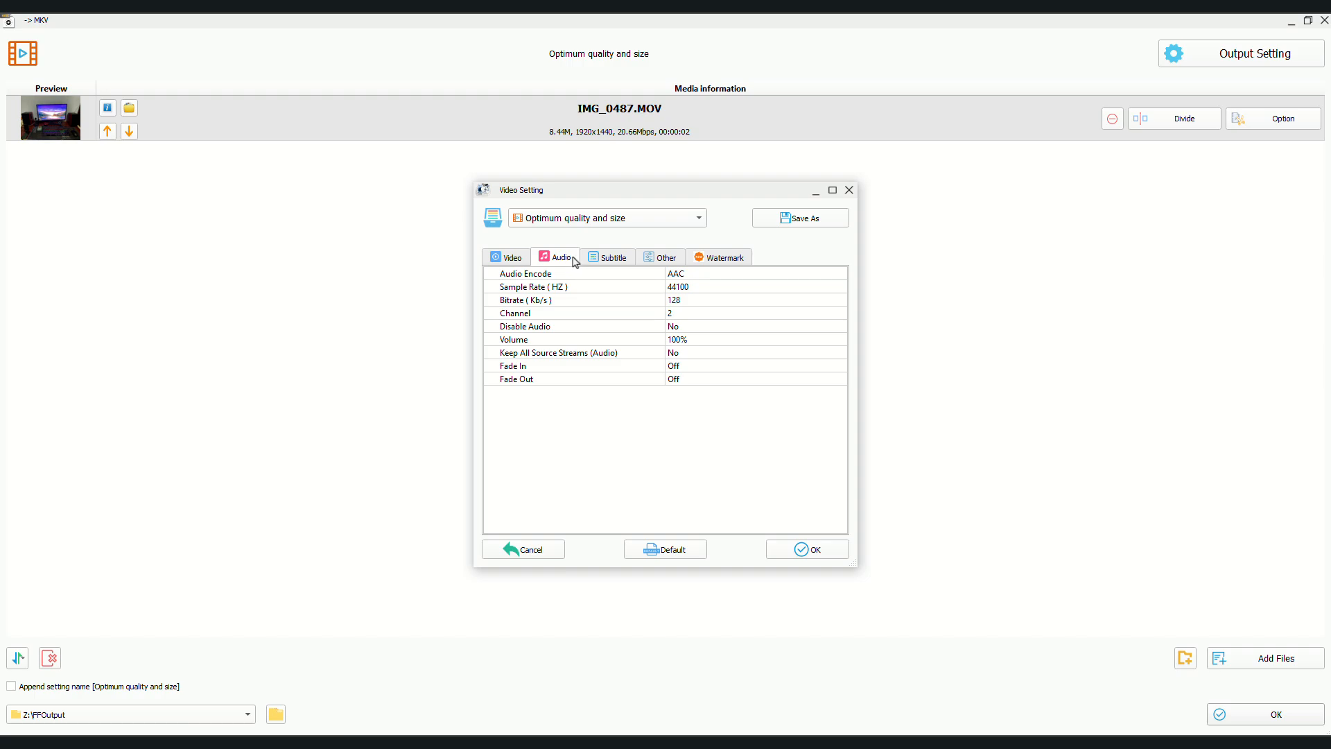
click(603, 262)
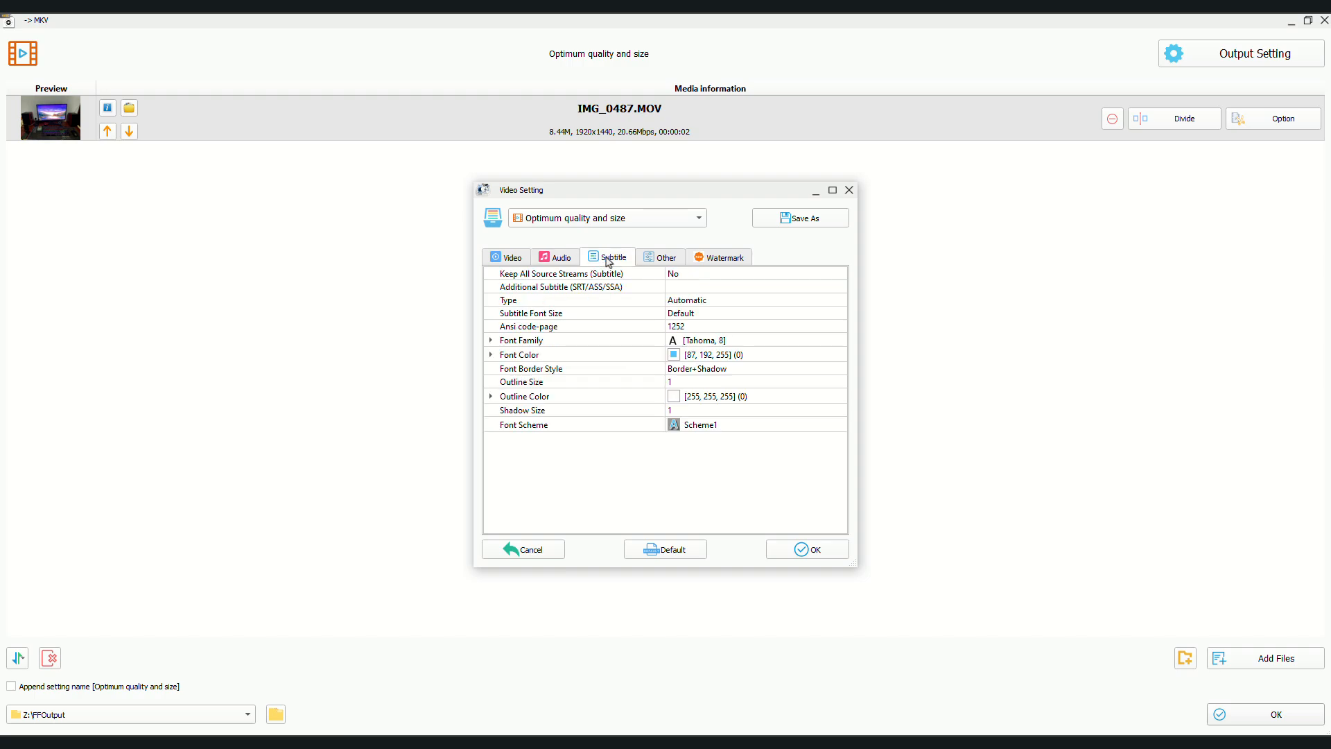
click(680, 263)
click(716, 262)
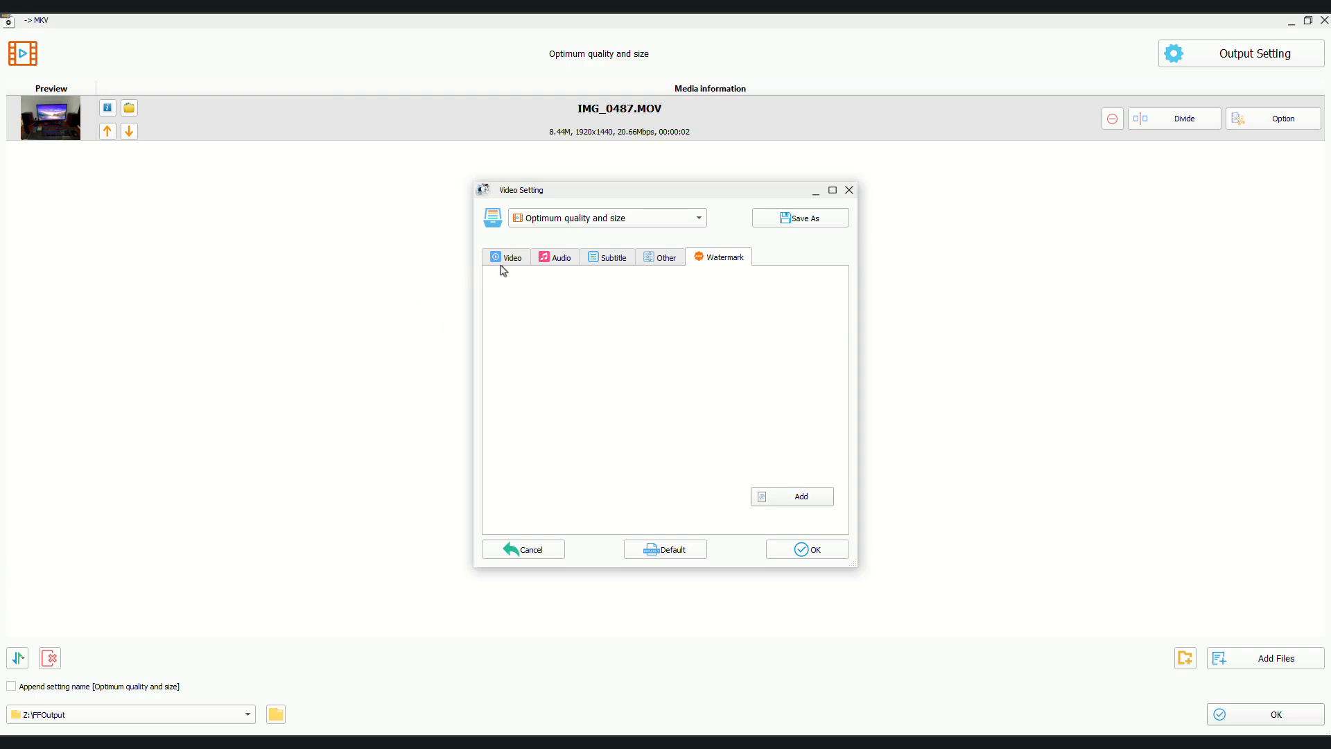
click(505, 261)
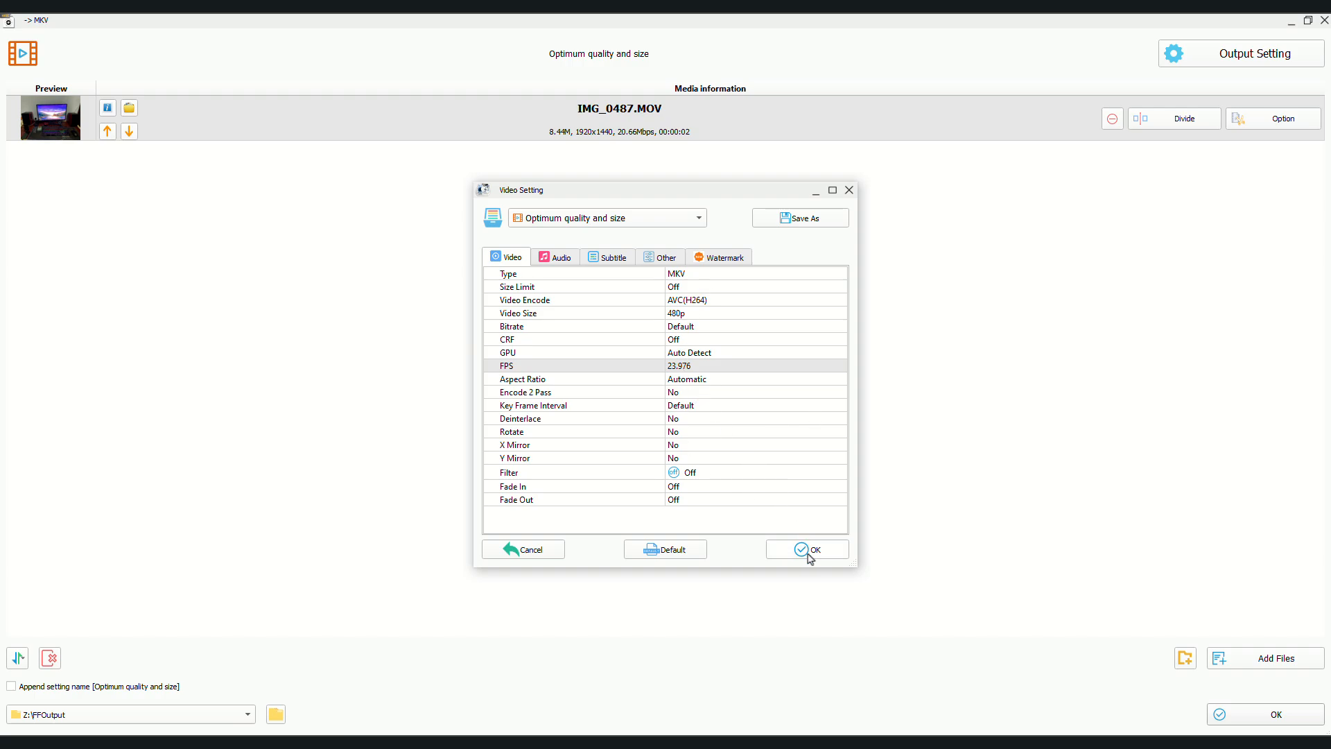
Accept the output settings, add the MKV task to the queue and start the conversion.
click(809, 549)
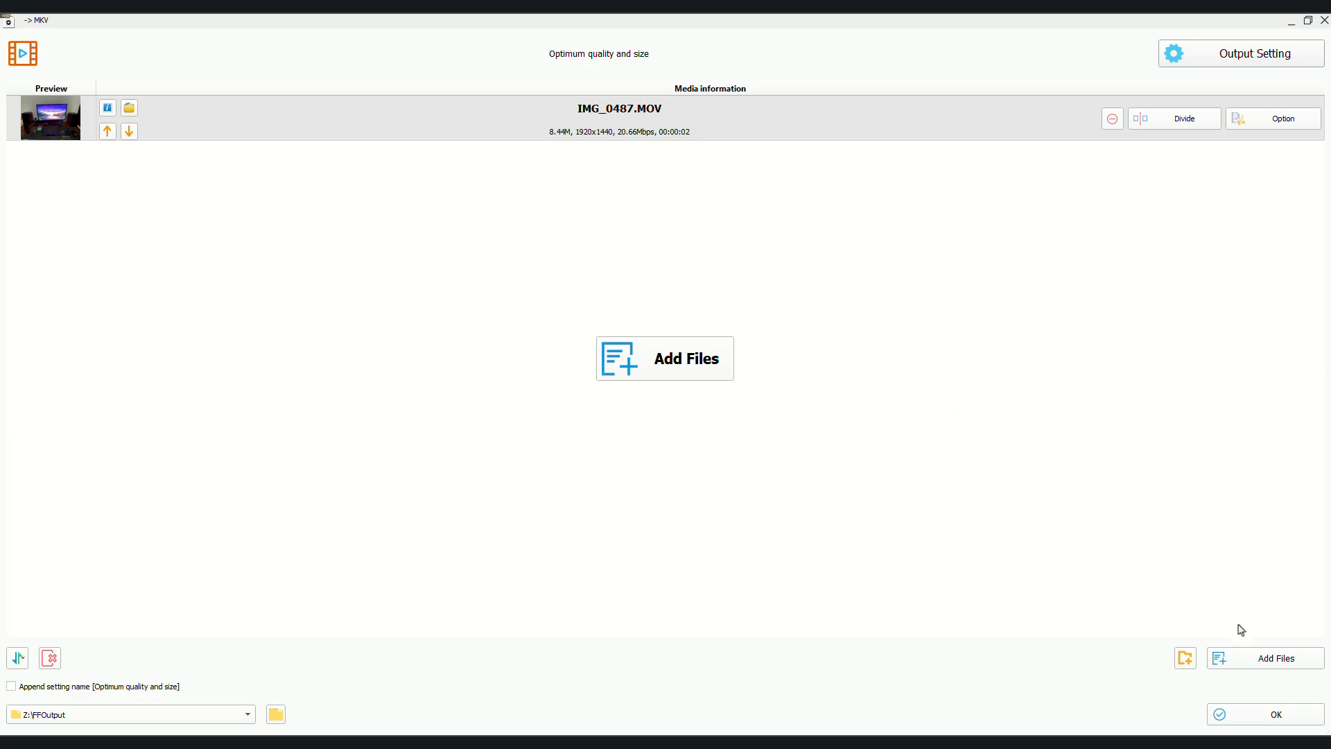
click(1281, 715)
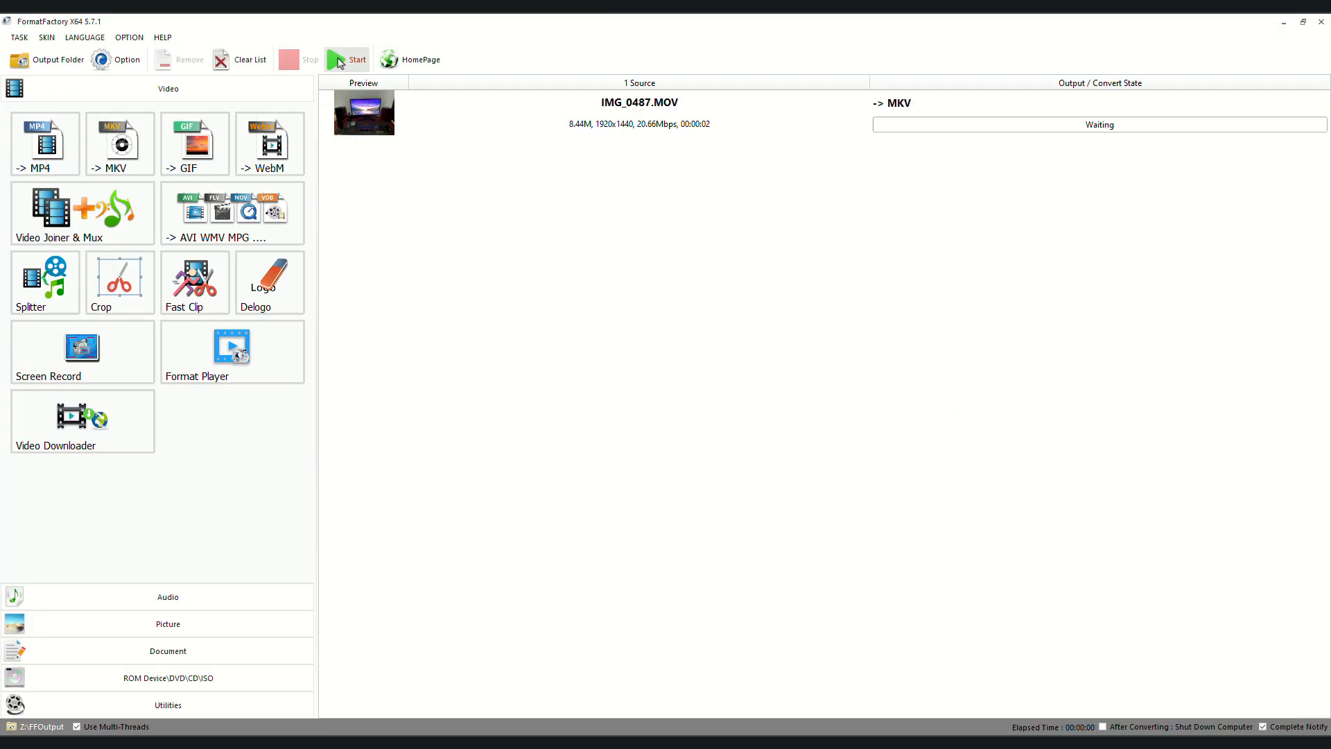
click(339, 62)
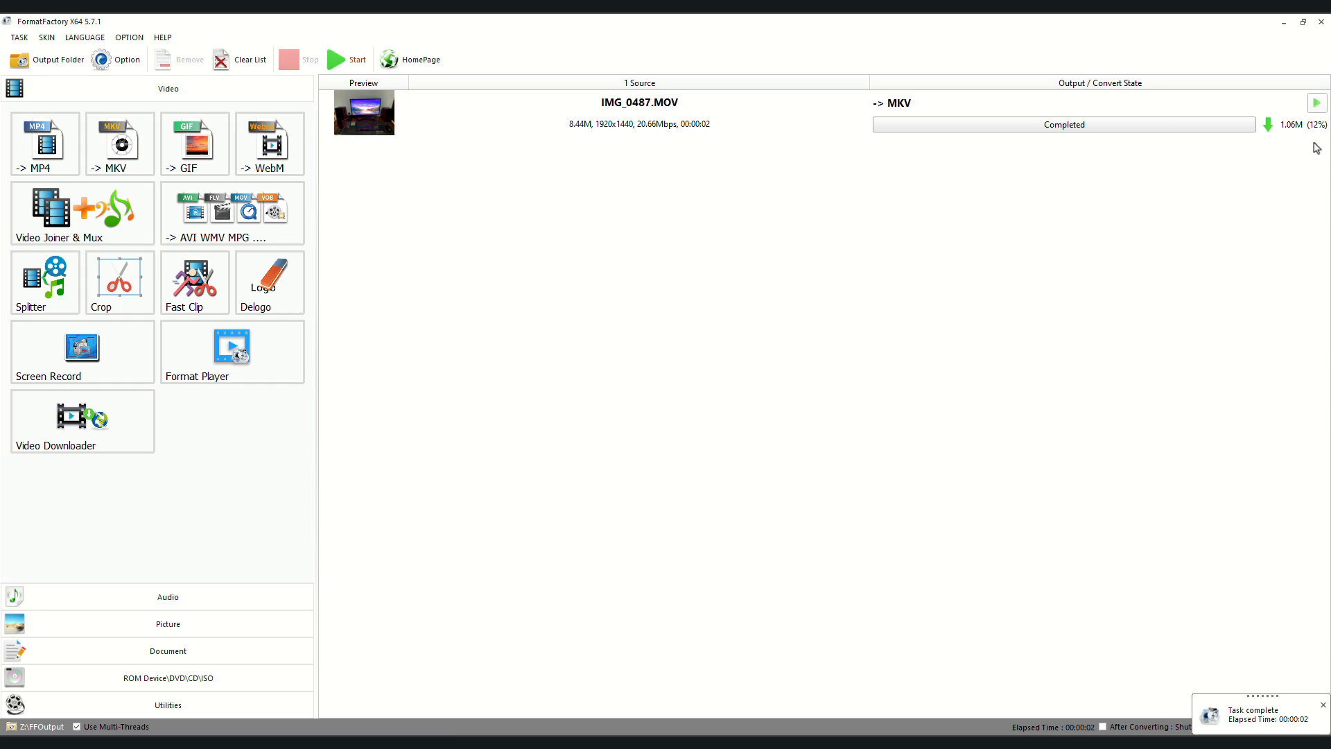
Play the converted IMG_0487.mkv from the FFOutput folder and place the player window below the finished task in Format Factory.
click(580, 127)
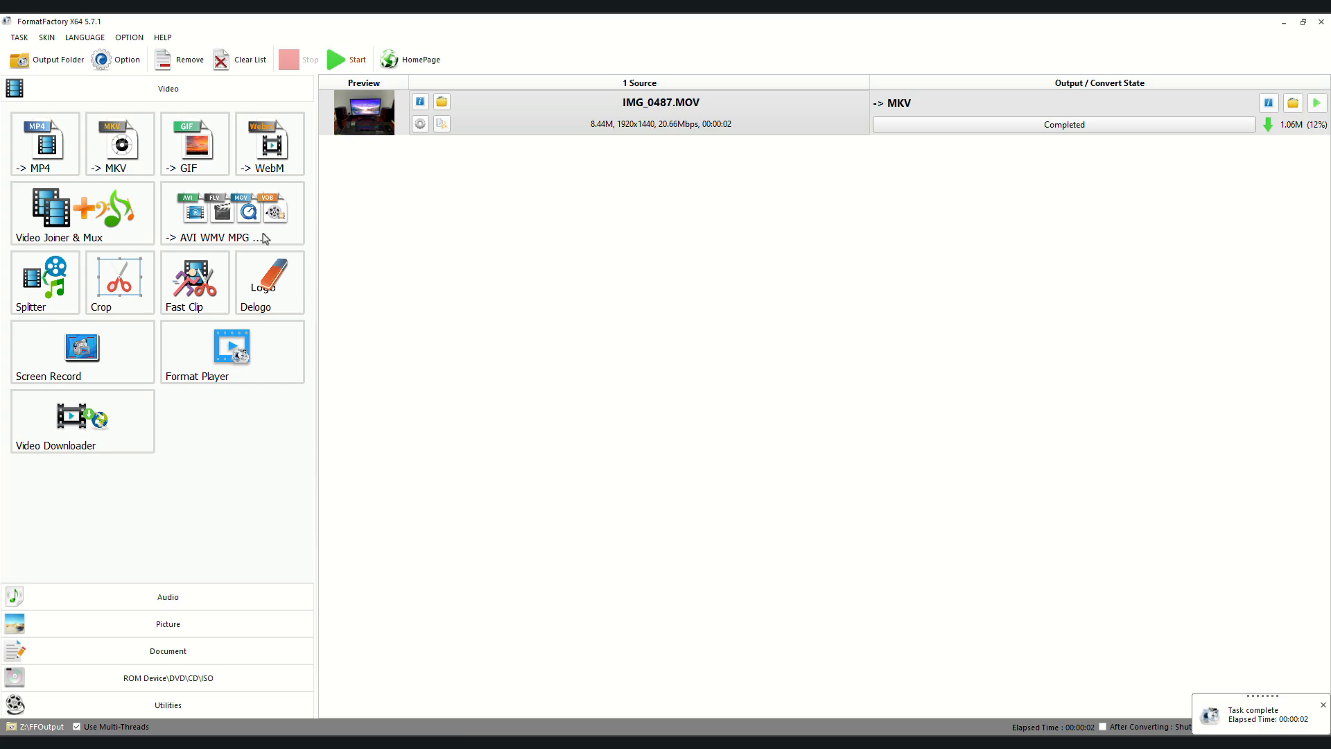
click(52, 63)
click(1068, 224)
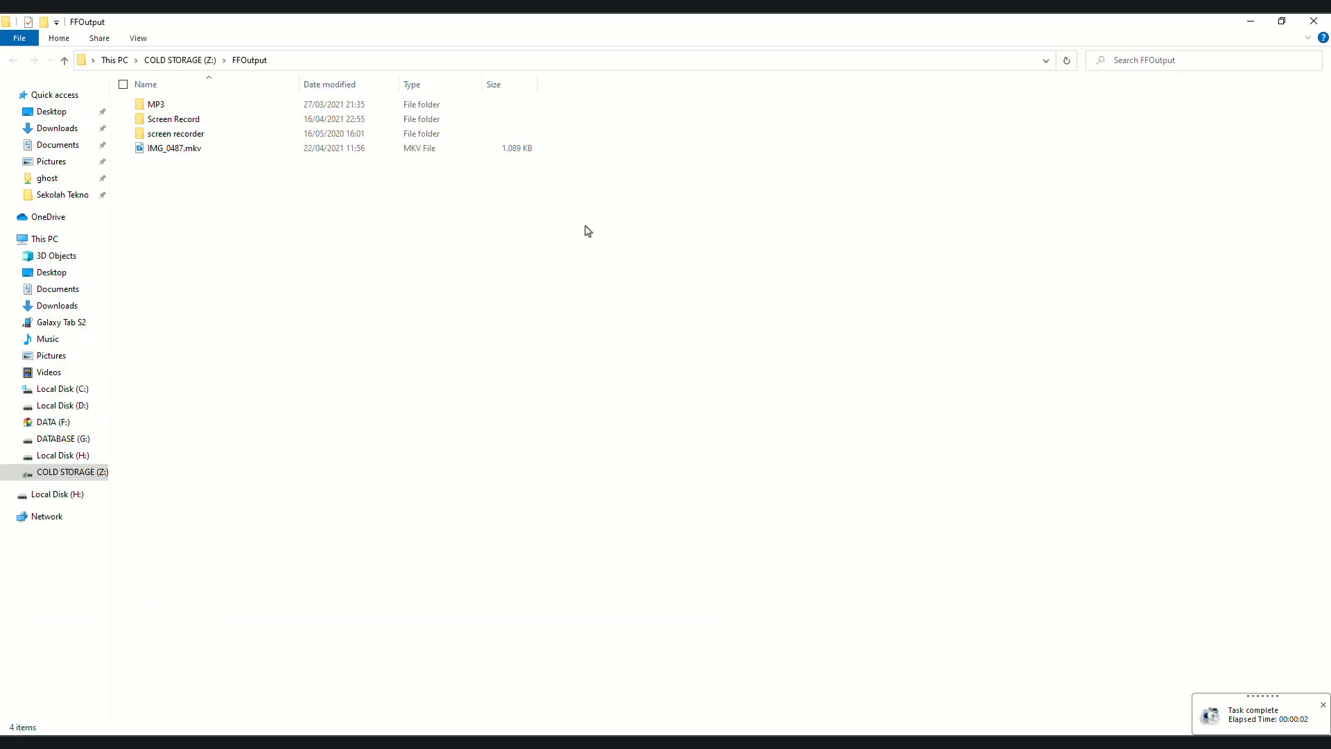
double_click(176, 148)
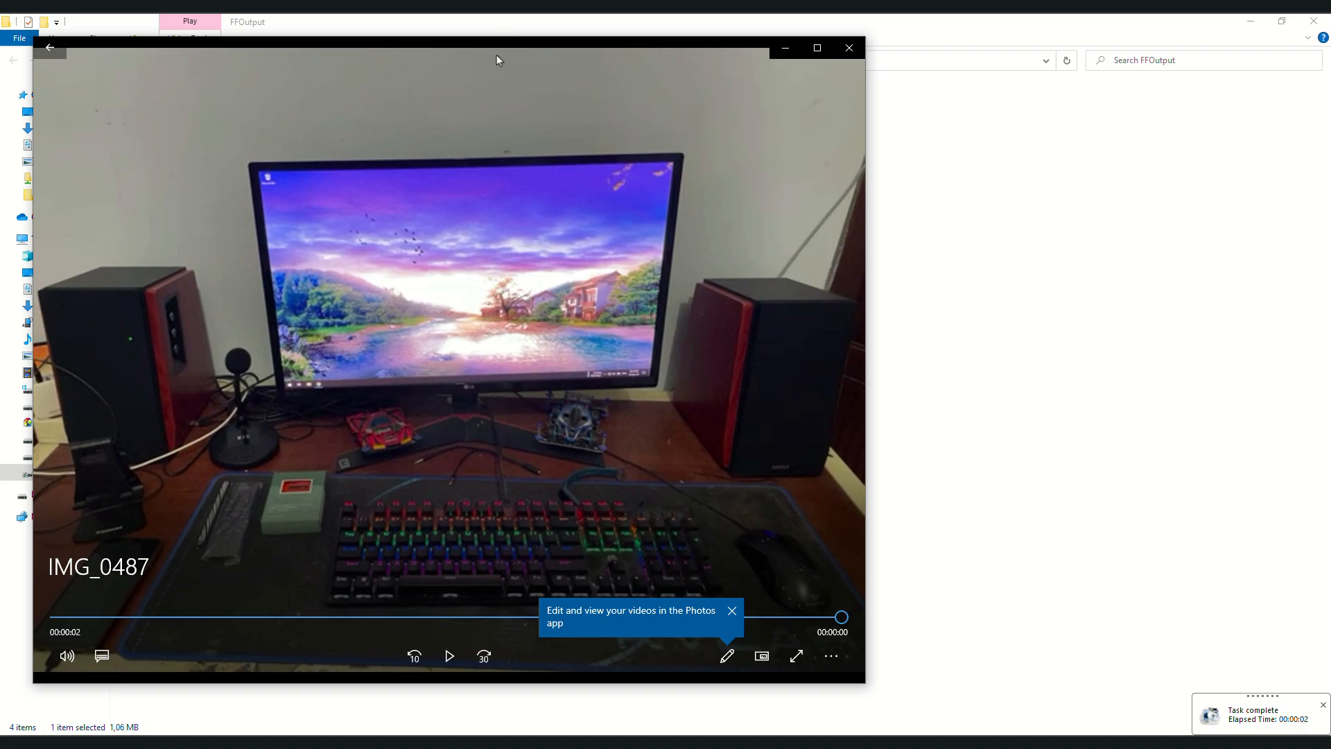
drag(496, 56, 693, 436)
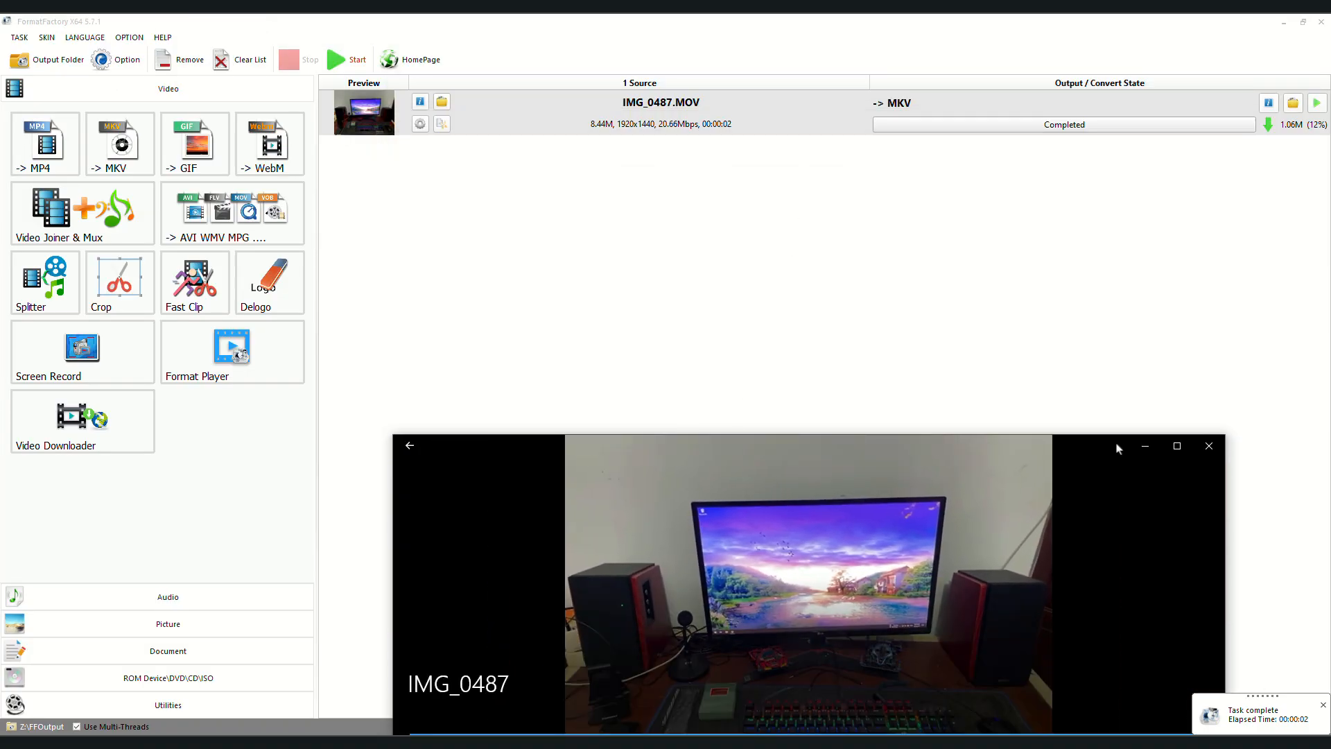
drag(1118, 449, 1120, 171)
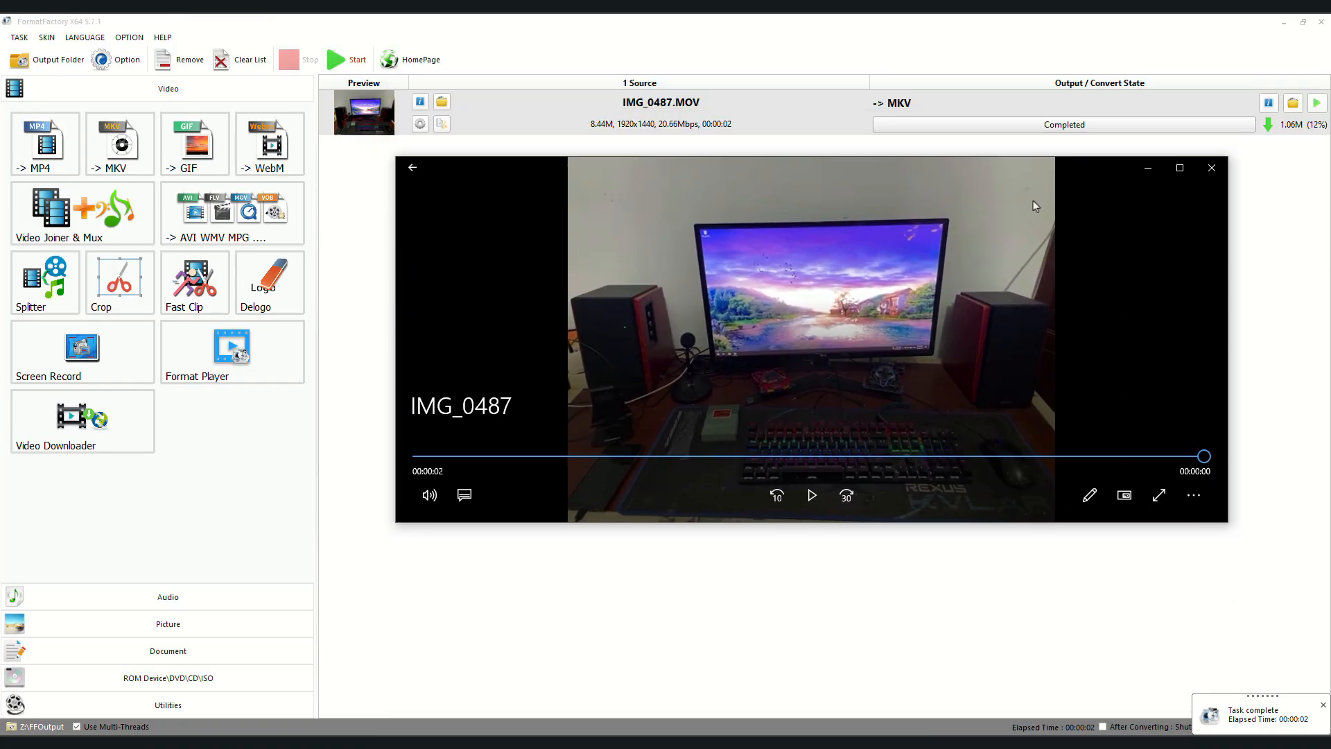
View the converted video in a maximized player window, restore and narrow the window, and minimize it.
double_click(1176, 301)
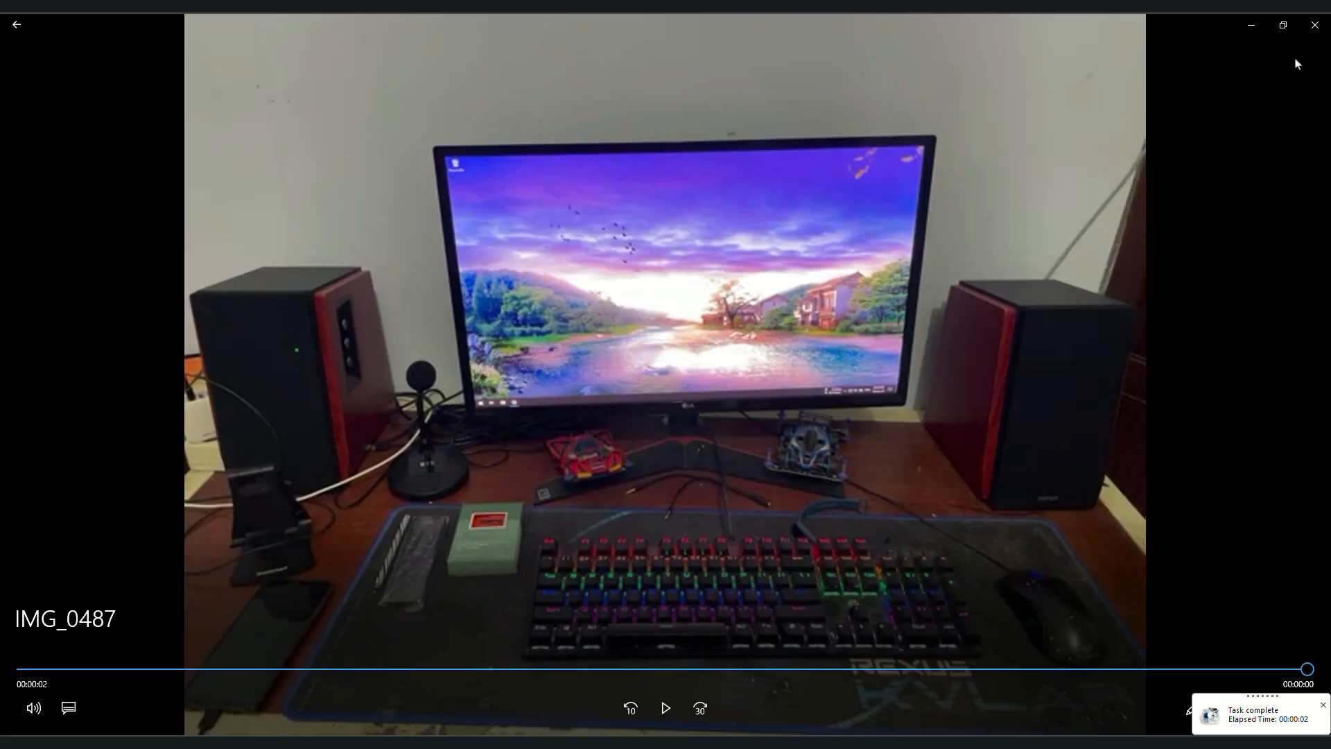
click(1284, 25)
drag(1228, 264, 952, 241)
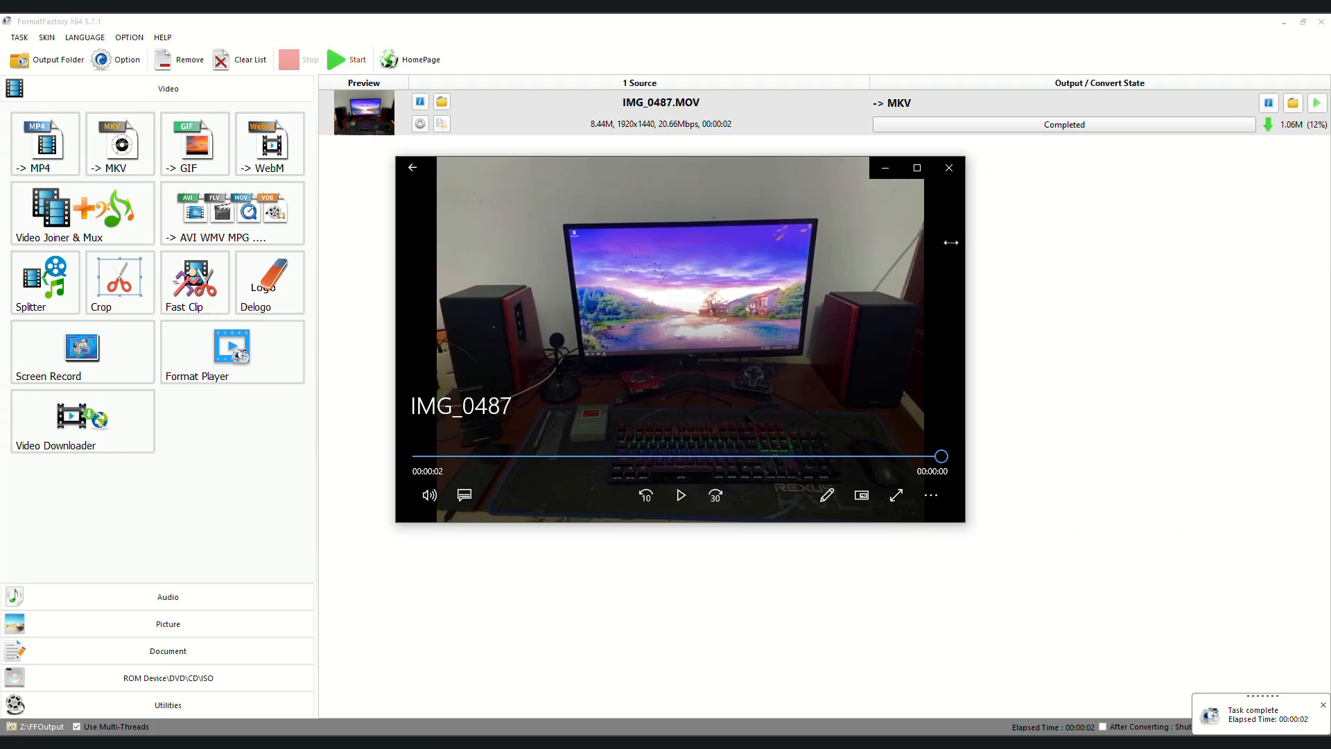
click(878, 168)
Switch to the Documents folder in File Explorer and play the original IMG_0487.MOV.
click(84, 743)
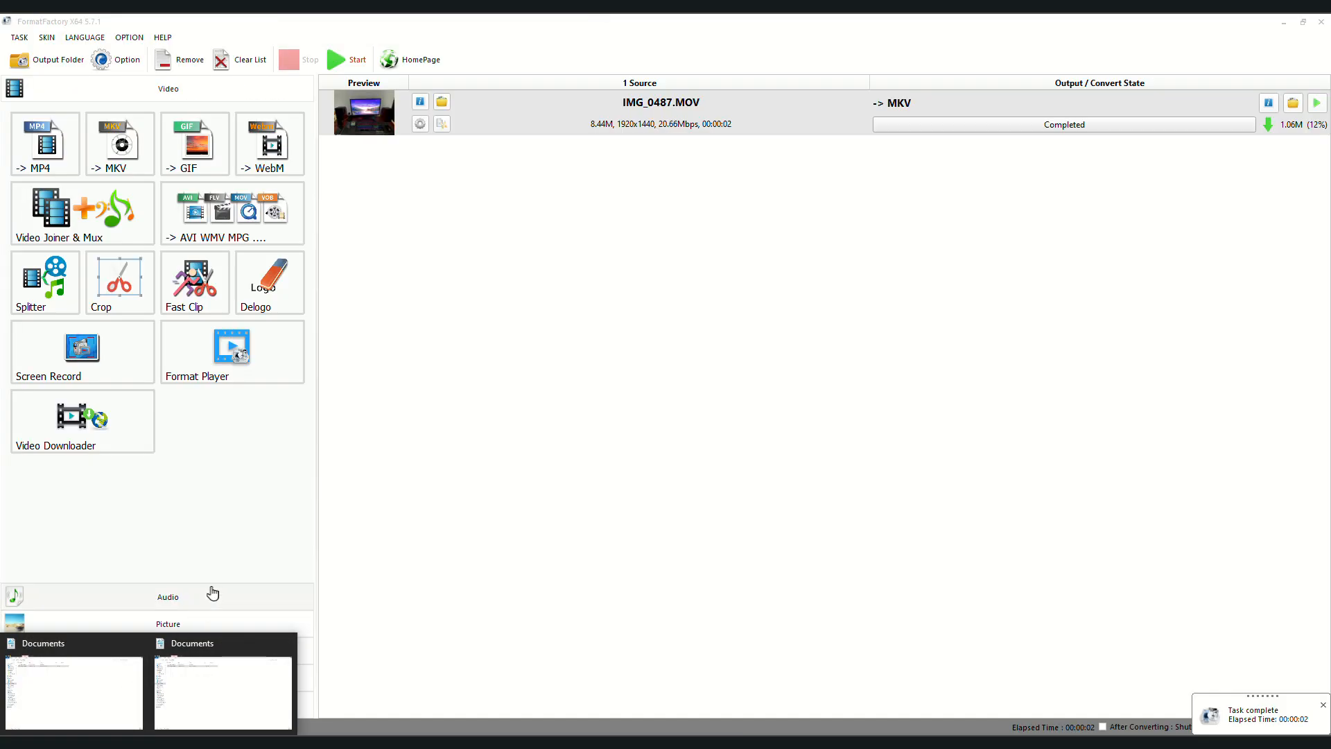
click(92, 693)
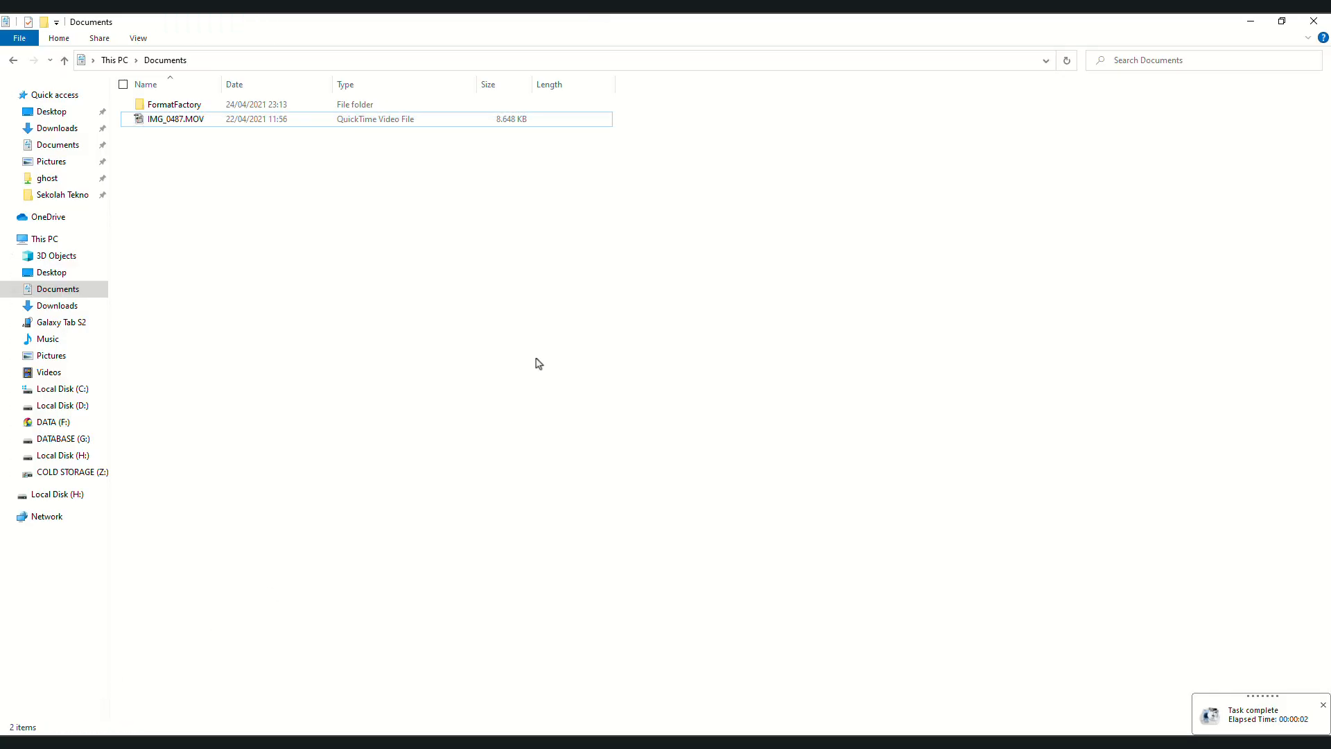
double_click(183, 123)
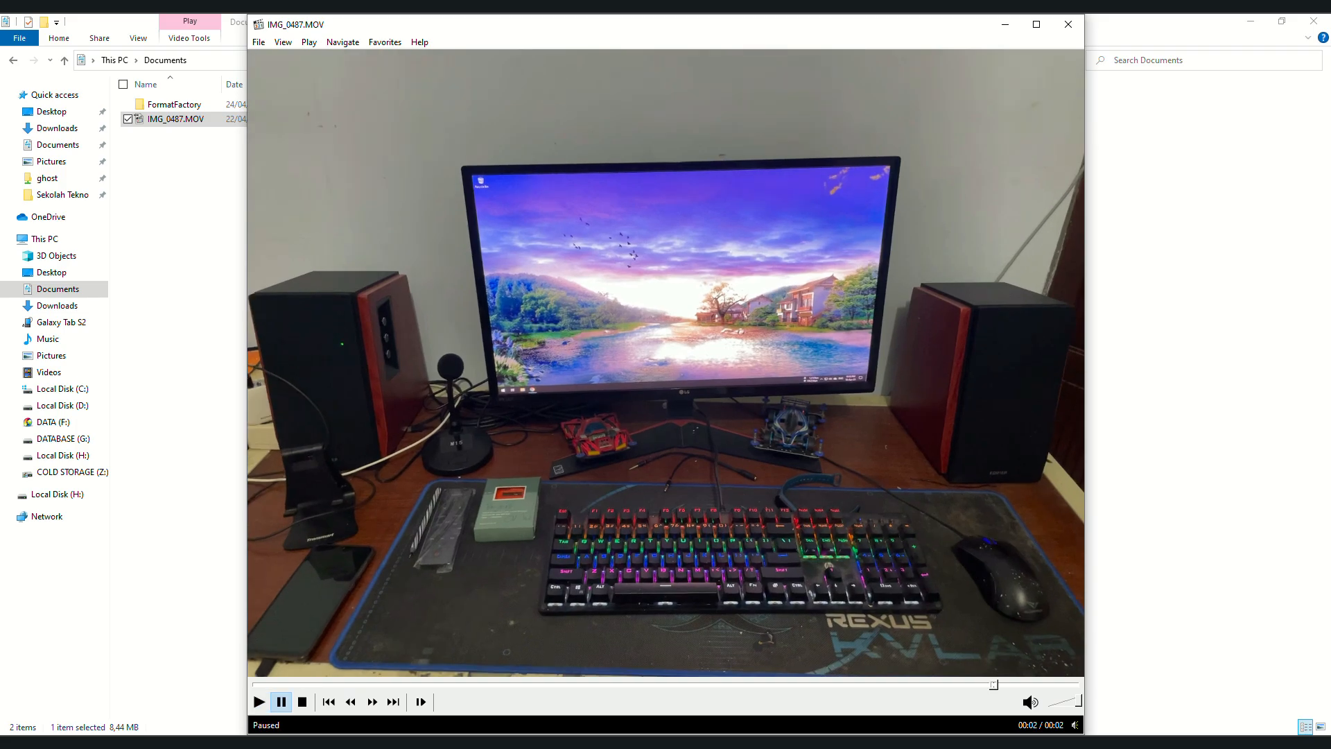
Rearrange the player windows to compare picture quality, view the original IMG_0487.MOV maximized and minimize its player.
drag(664, 176, 1069, 195)
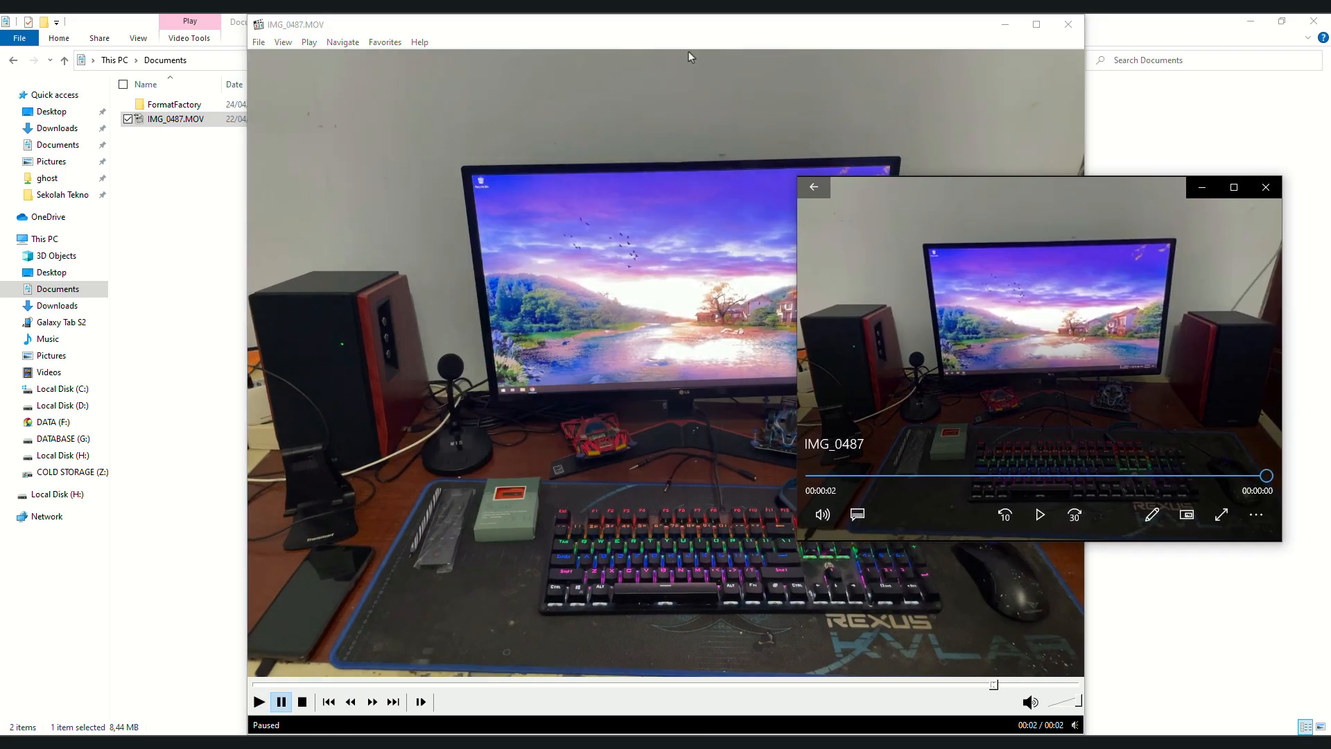
drag(573, 31, 348, 35)
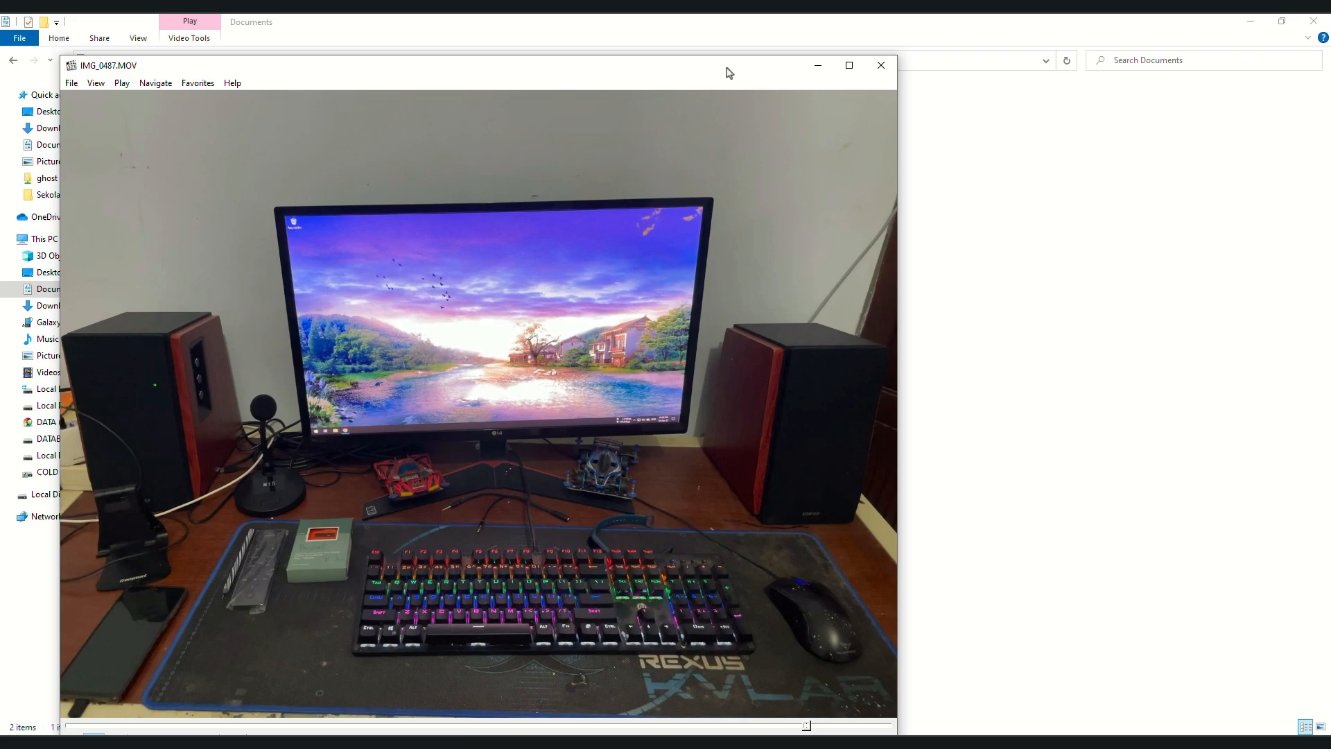
drag(728, 71, 730, 71)
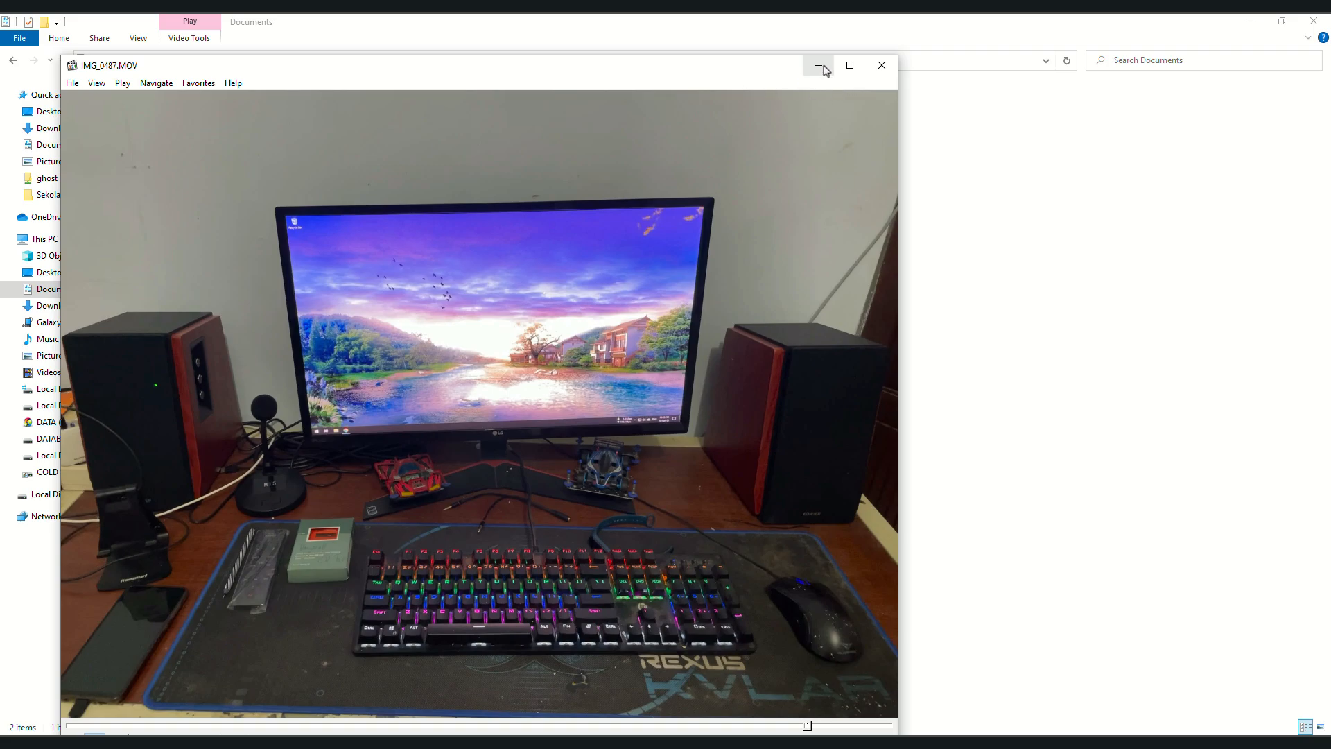
click(850, 65)
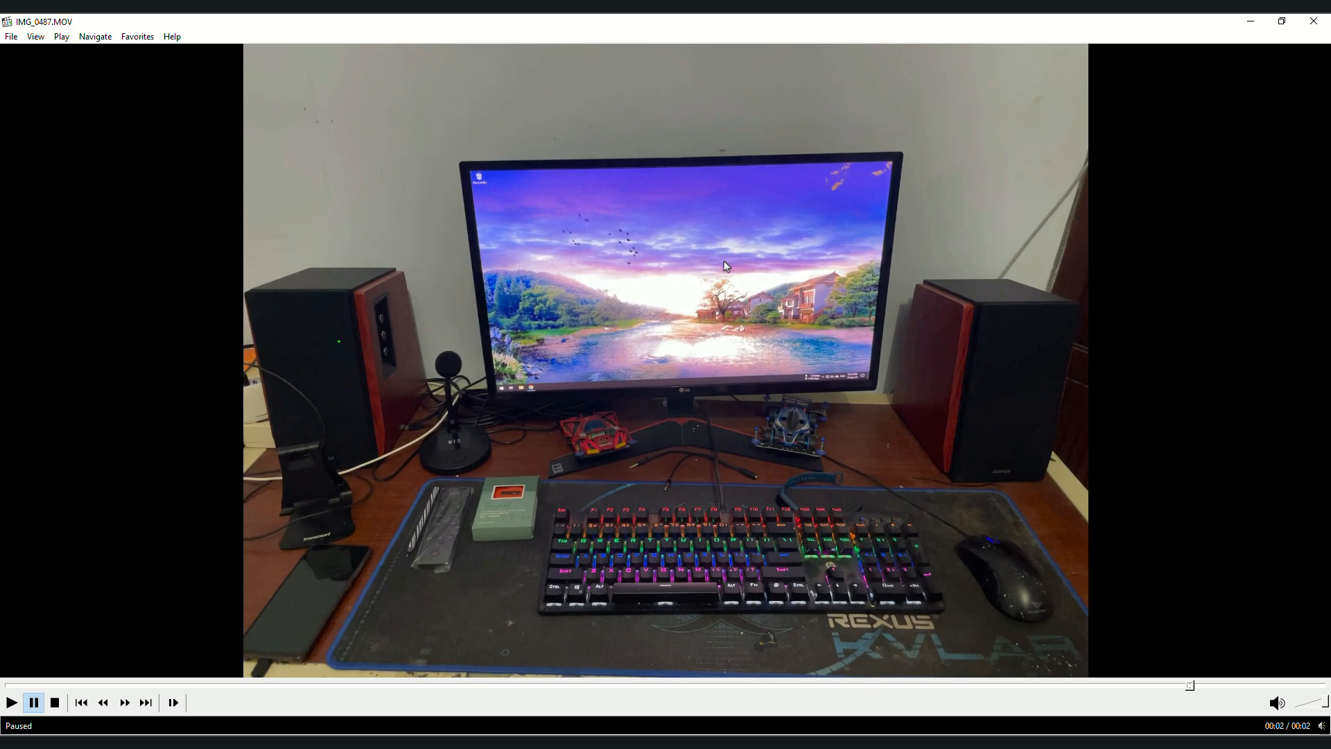
click(1252, 25)
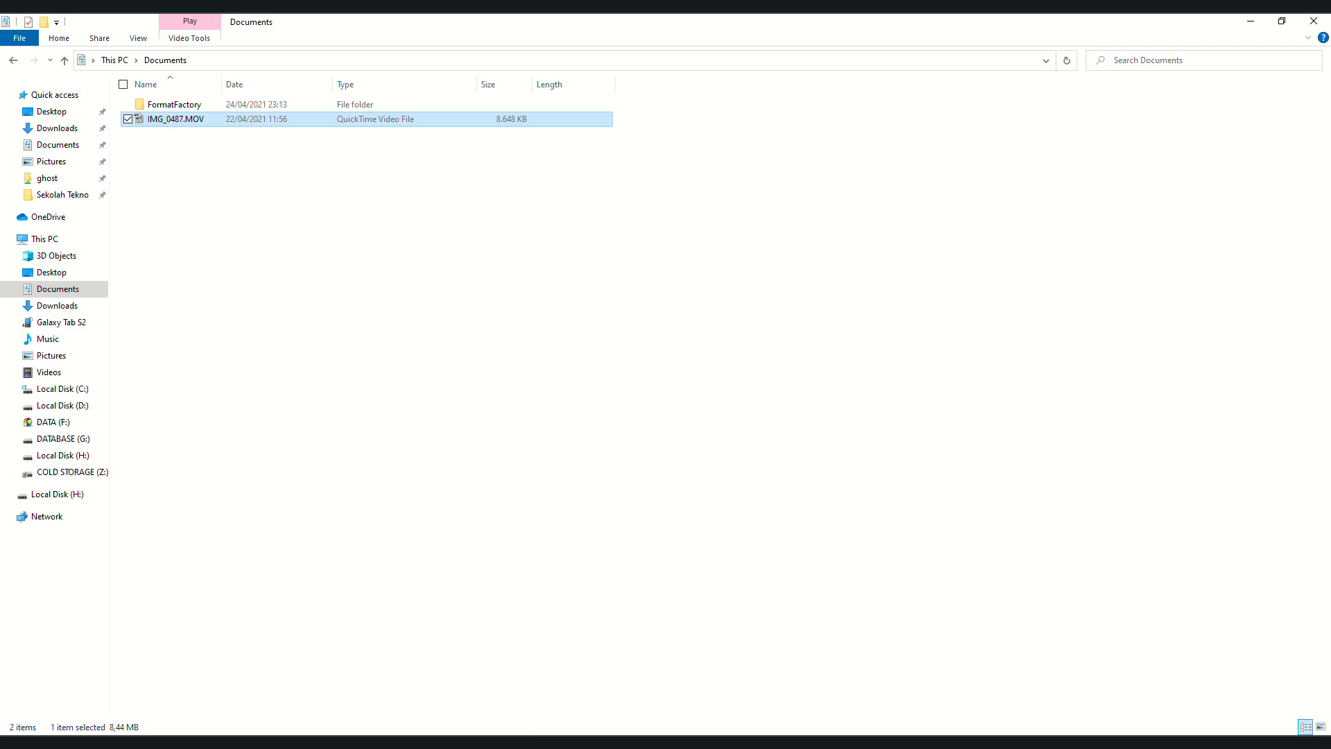
Bring back the converted video's Films & TV window, reposition it, and select IMG_0487.MOV in Documents to check the original's size.
key(alt+Tab)
key(alt+Tab)
mouse_move(287, 743)
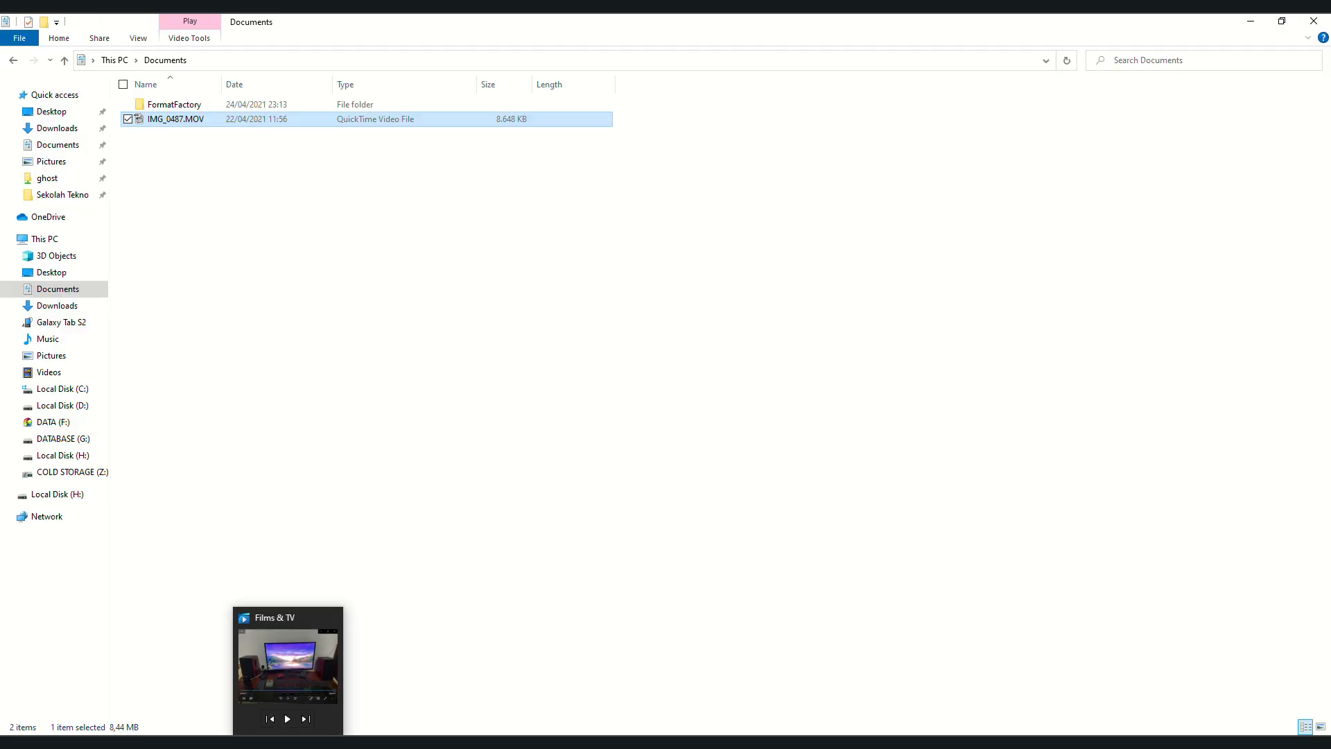
click(296, 683)
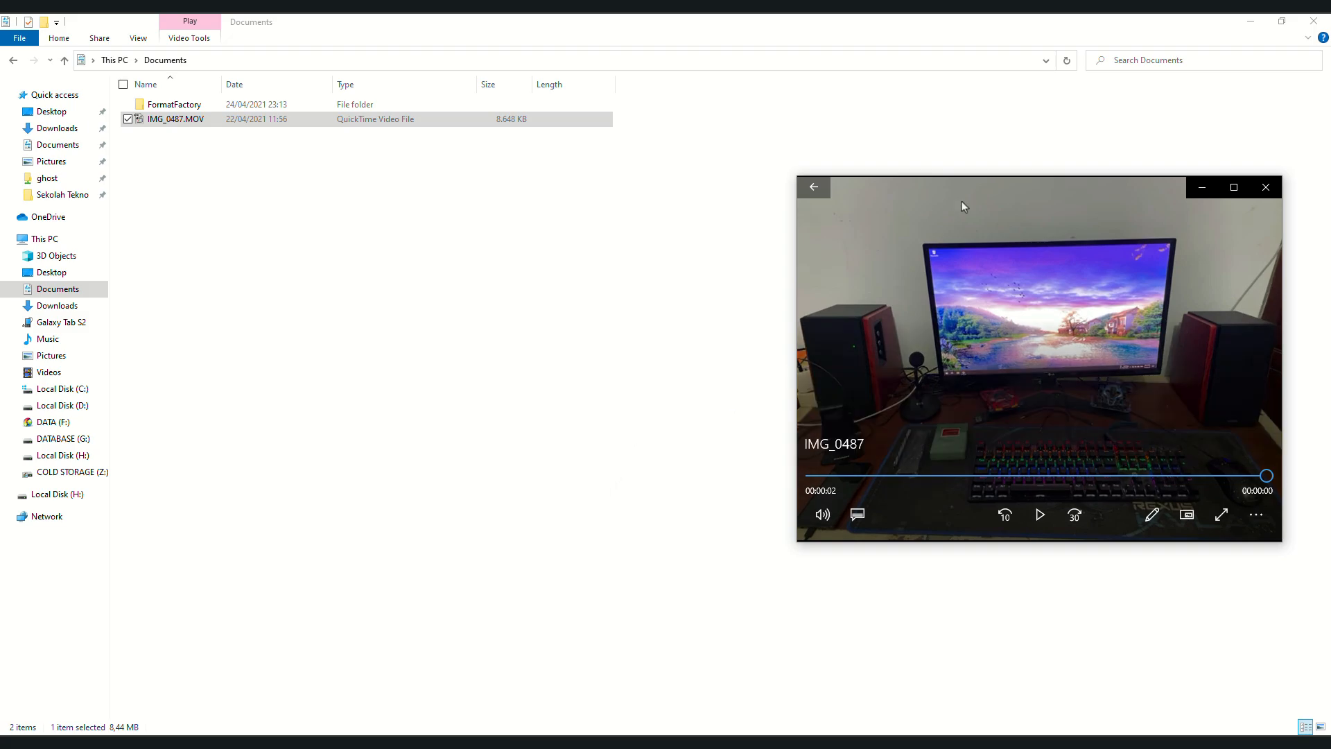
drag(1026, 193, 763, 222)
click(181, 123)
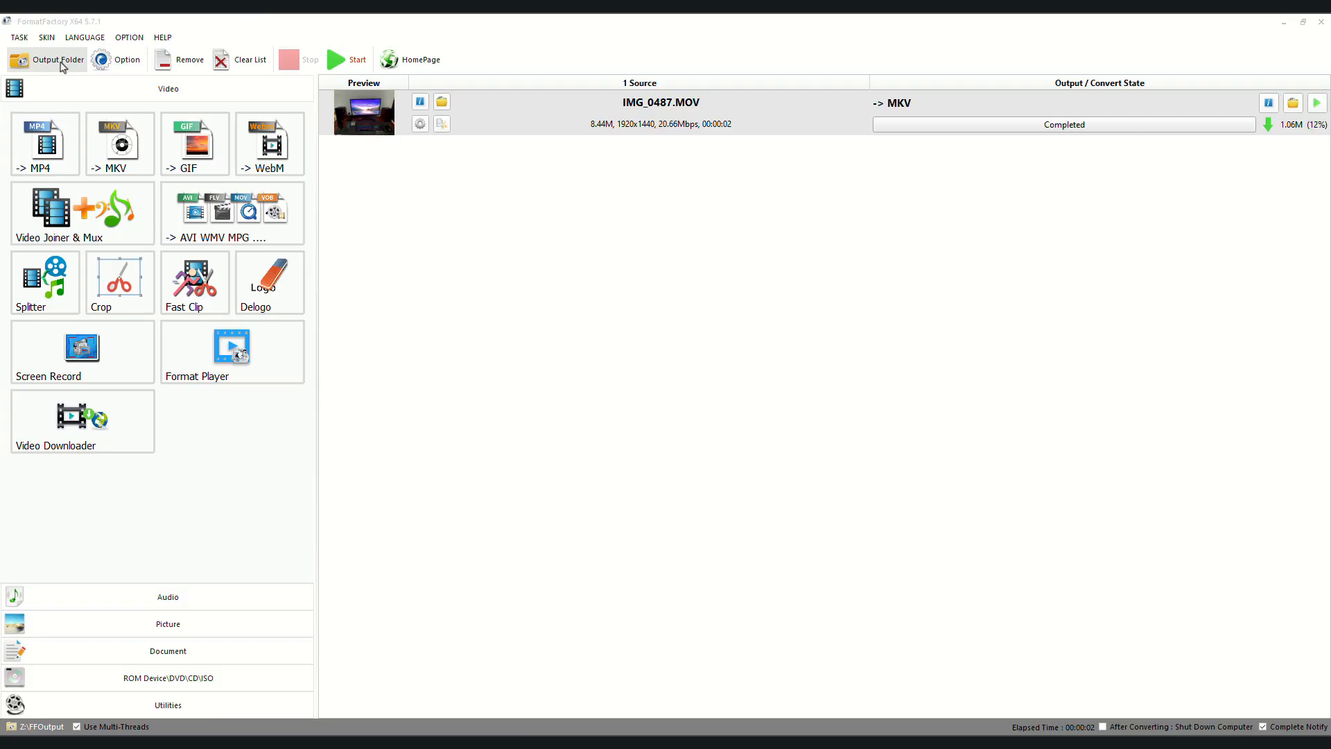
Open Format Factory's output folder, select IMG_0487.mkv to check its size, and move the folder window to compare with the finished task.
click(59, 59)
click(601, 226)
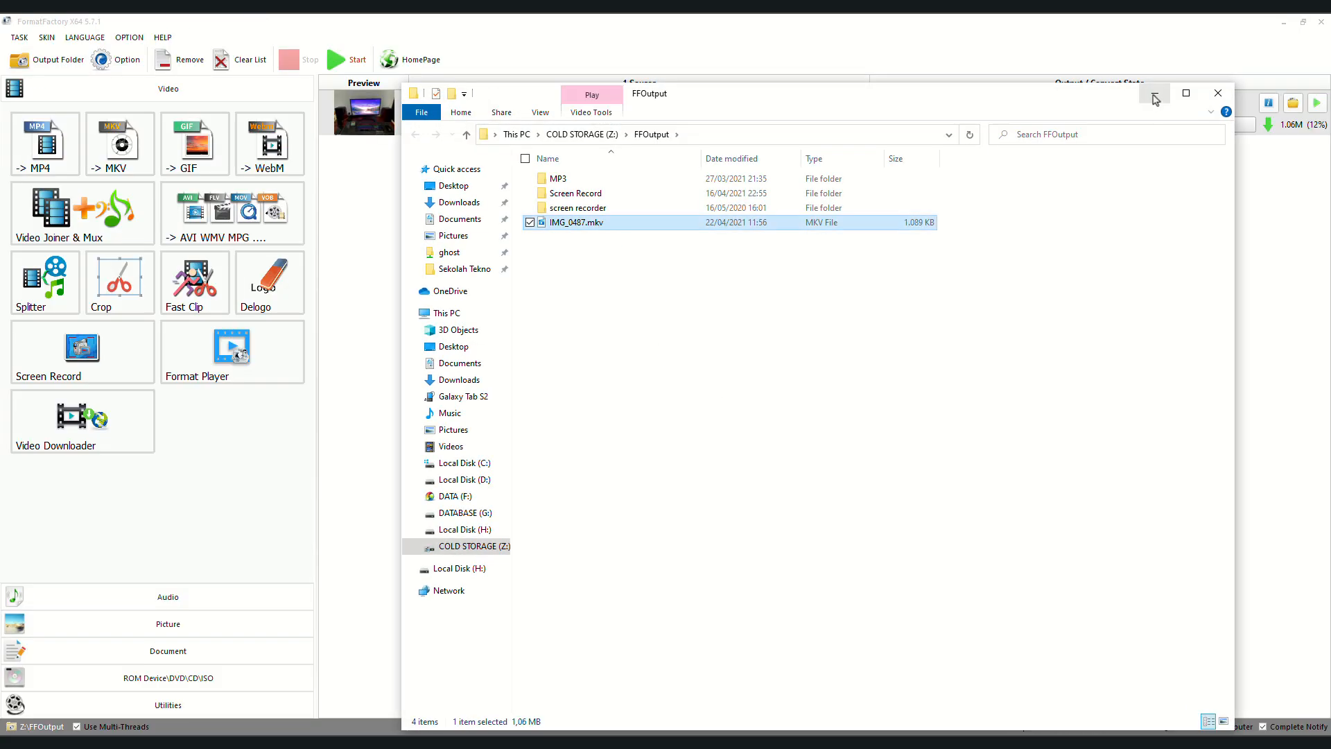
drag(937, 100, 870, 185)
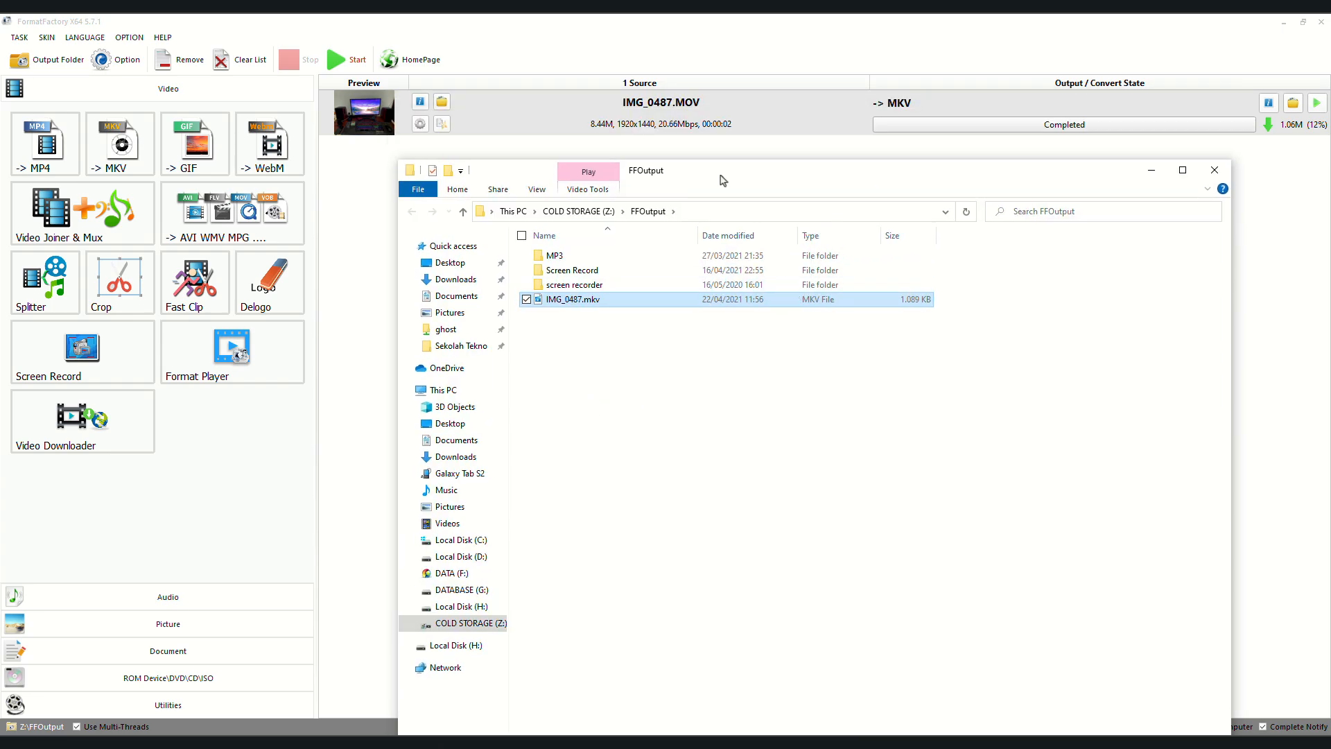
drag(721, 181, 745, 86)
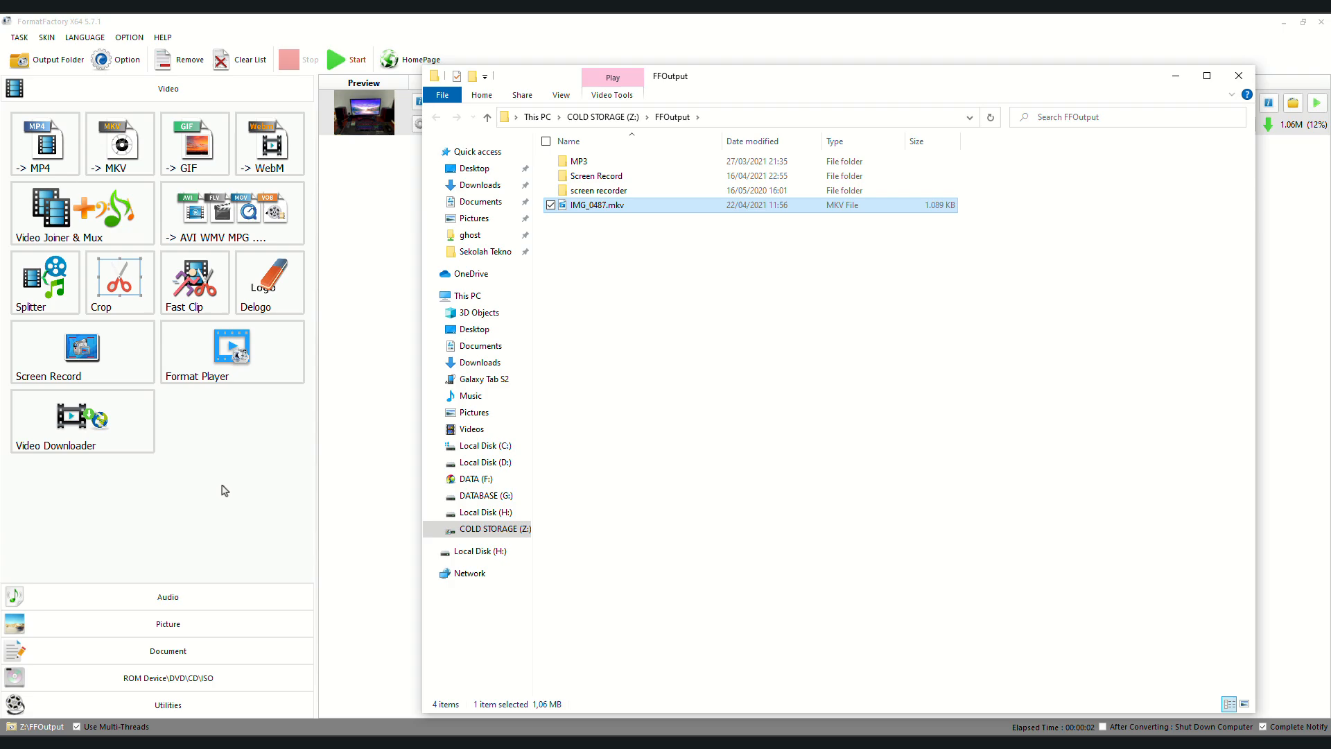
Look through the Audio, Picture and Document conversion categories in Format Factory and return to the Video category.
click(180, 595)
click(177, 624)
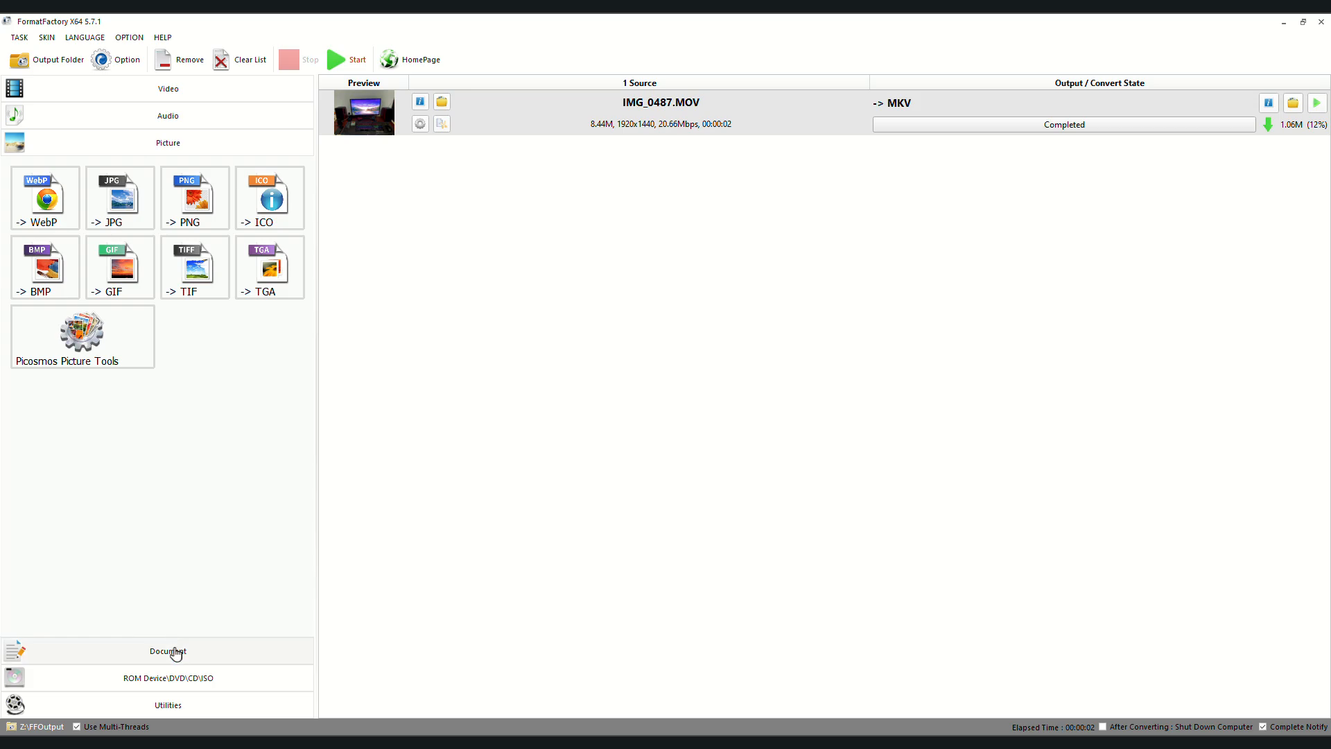
click(176, 652)
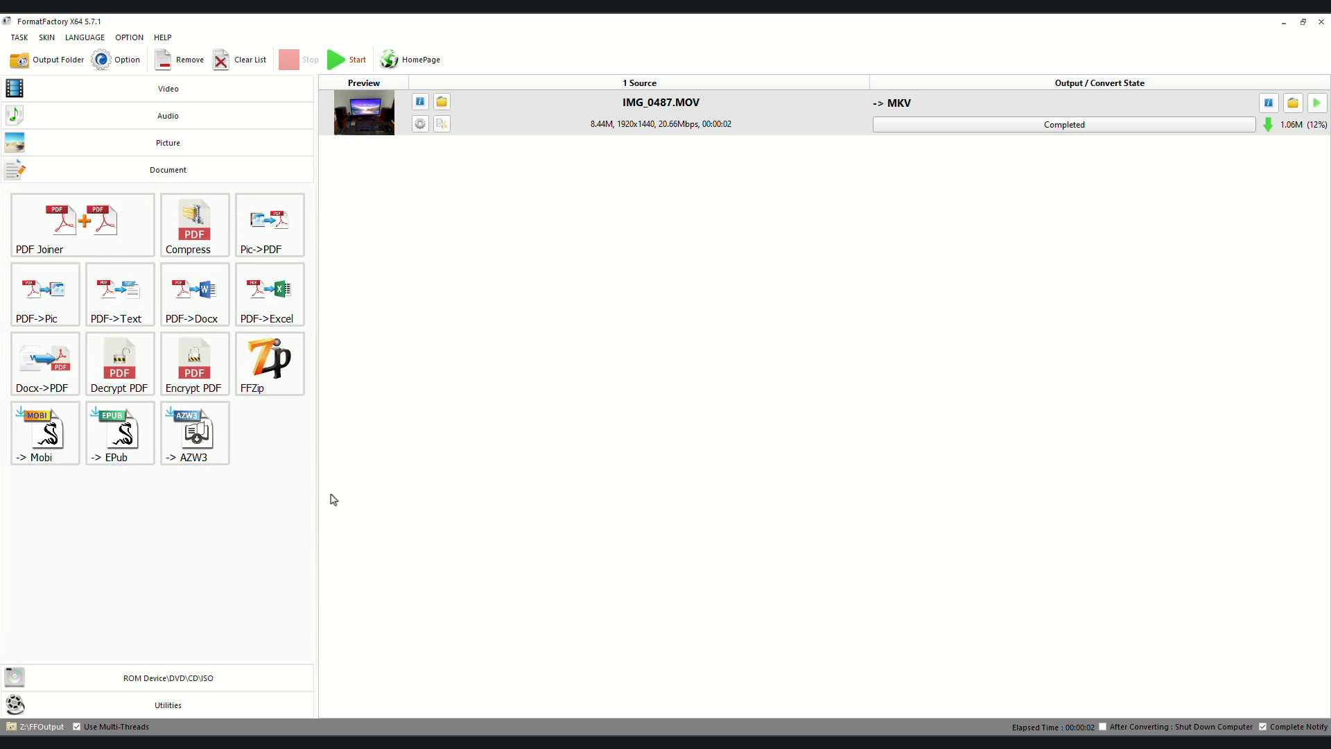
click(202, 142)
click(205, 117)
click(209, 90)
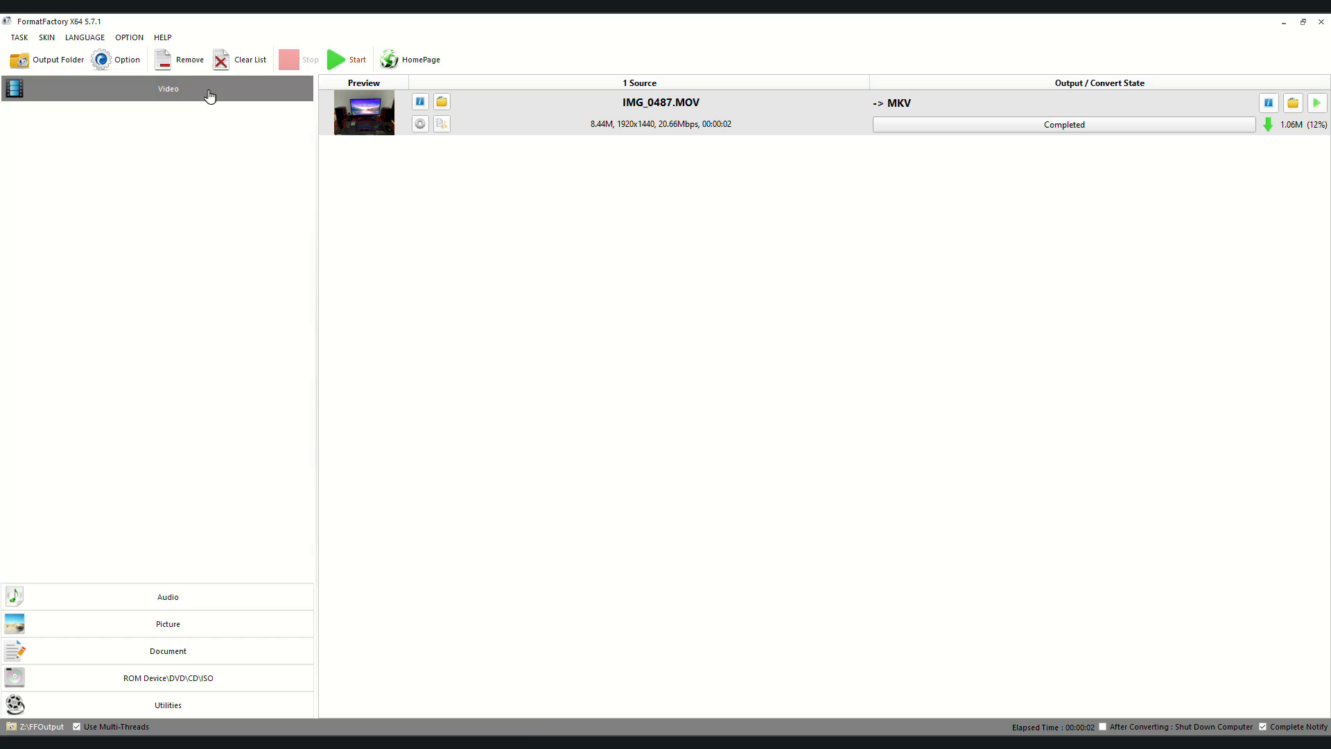